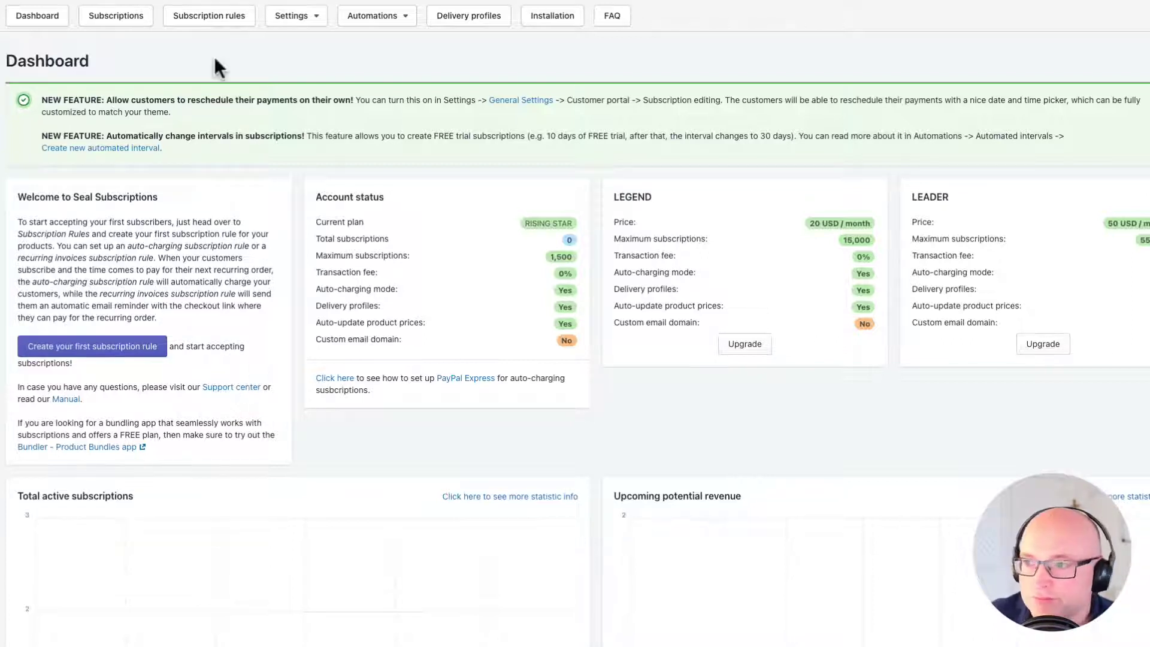
# Step: Start creating a new subscription rule of the auto-charging type
pyautogui.click(210, 18)
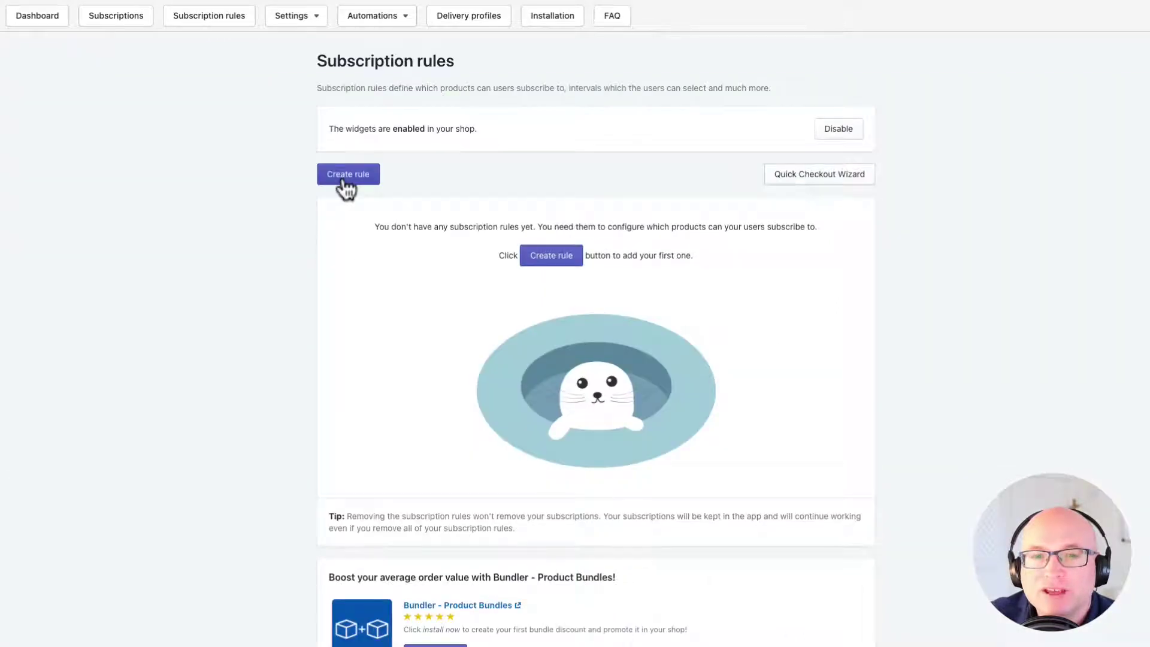
pyautogui.click(344, 179)
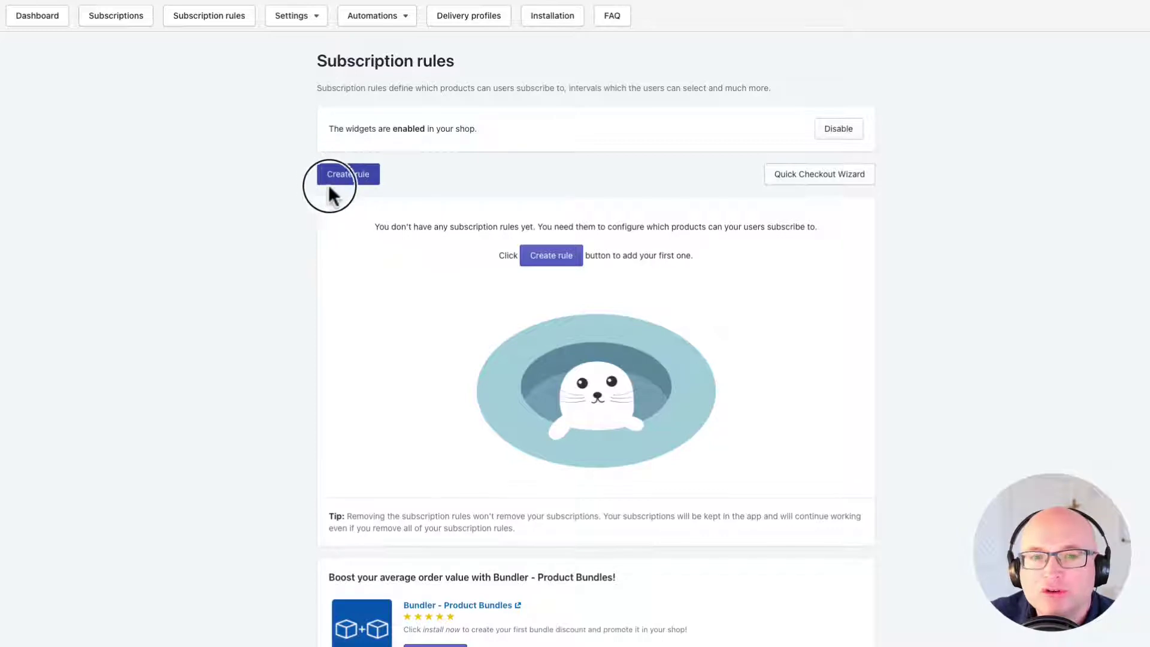
pyautogui.click(368, 175)
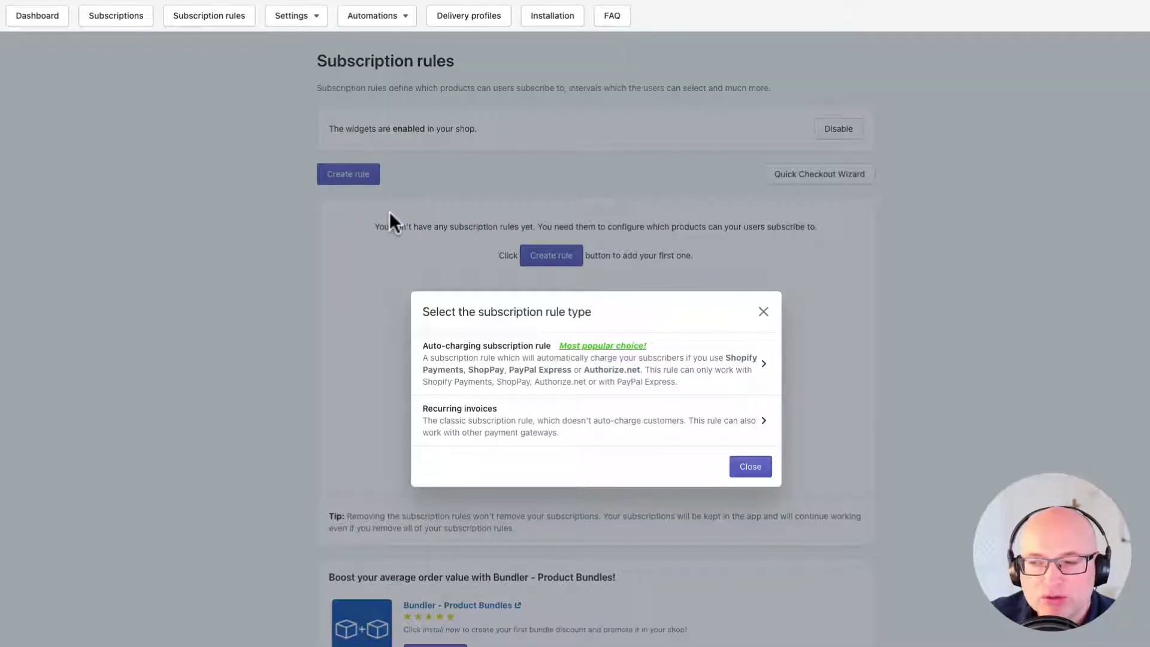
pyautogui.click(552, 381)
# Step: Name the rule "Subscribe & save with prepaid plans" and set its plan selector label to "Deliver monthly, pre-pay for"
pyautogui.click(373, 124)
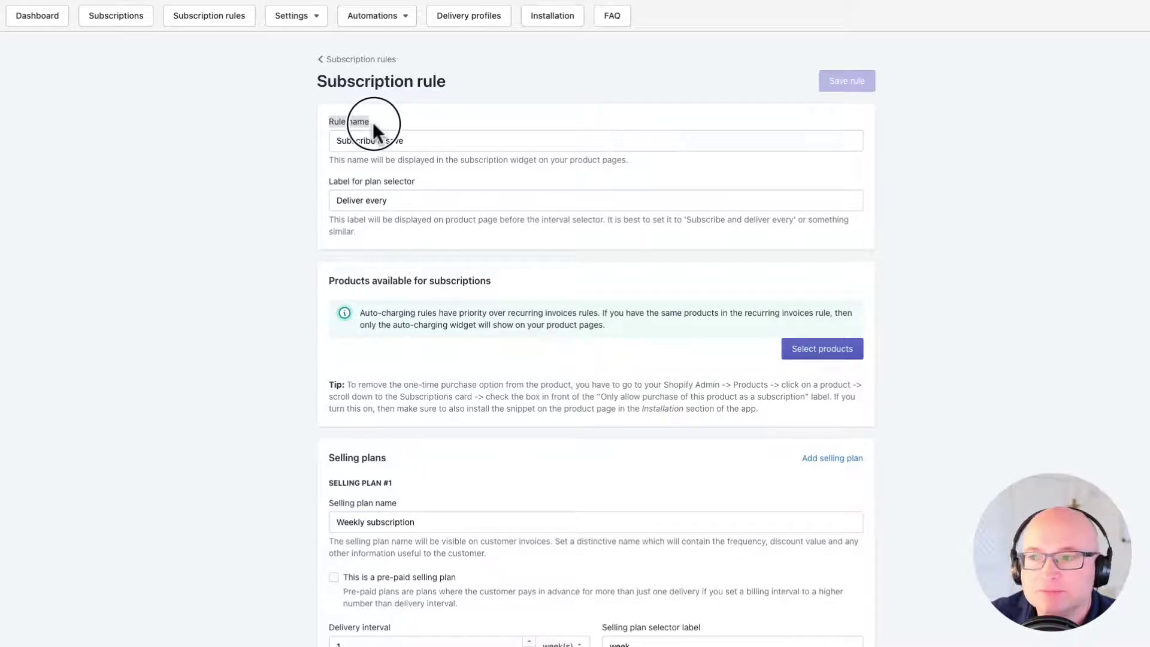
pyautogui.tripleClick(373, 141)
pyautogui.click(329, 187)
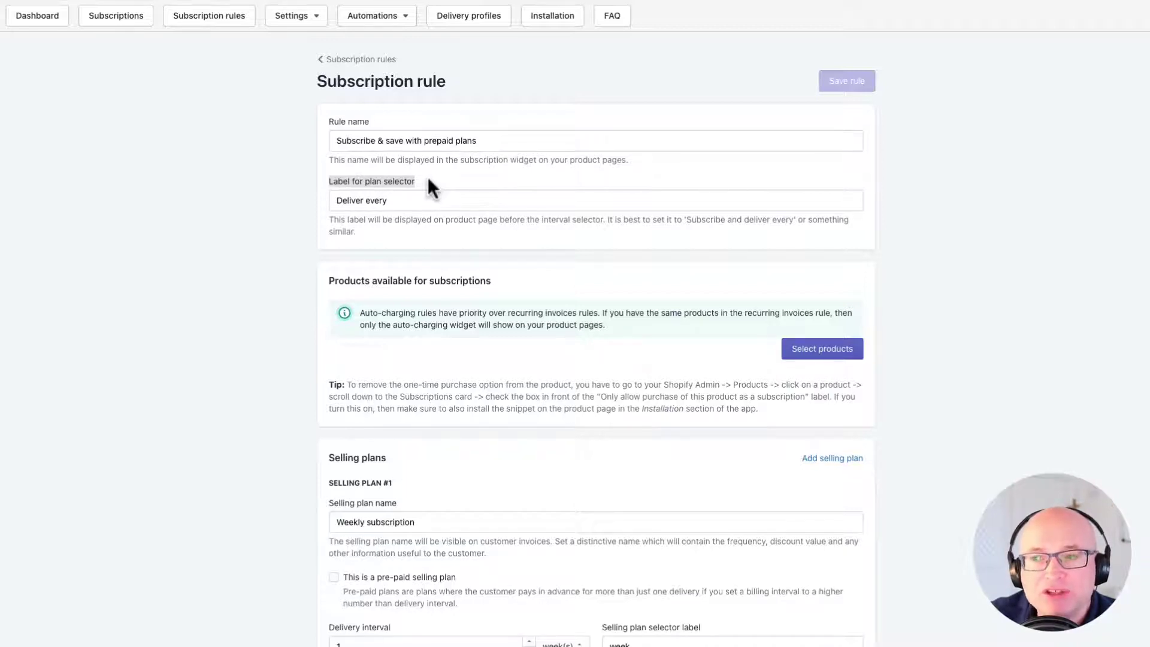
pyautogui.doubleClick(367, 200)
pyautogui.write('monthly, pre-pay for')
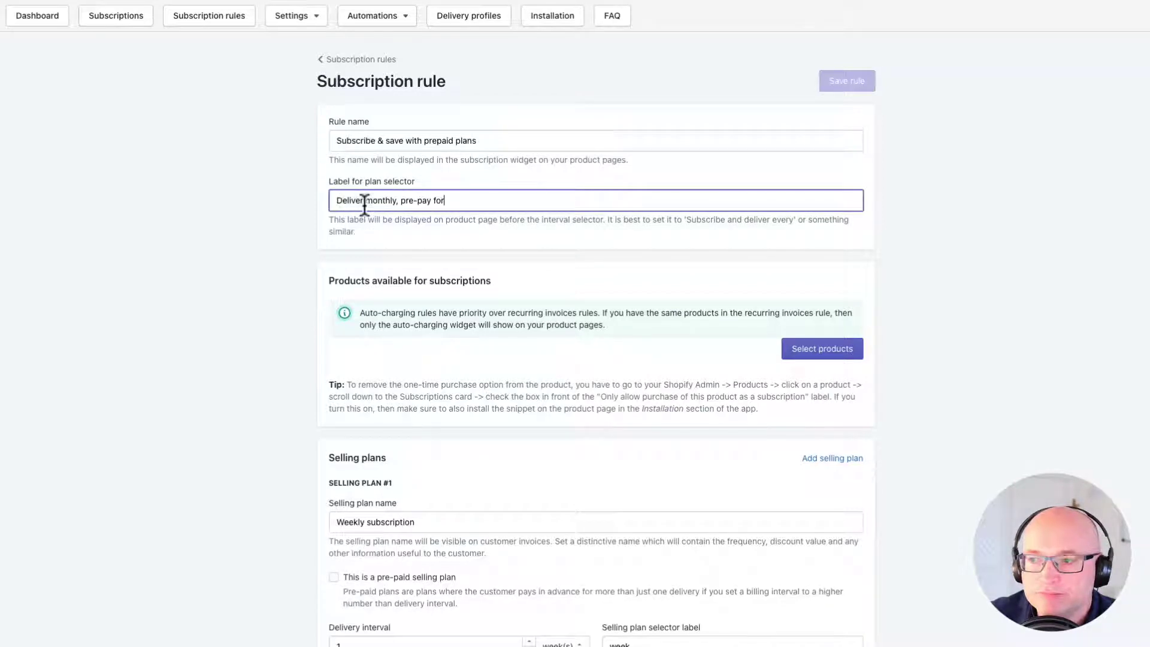
pyautogui.click(357, 237)
# Step: Add the Bag of coffee product to the products available for subscriptions
pyautogui.scroll(-1, 383, 269)
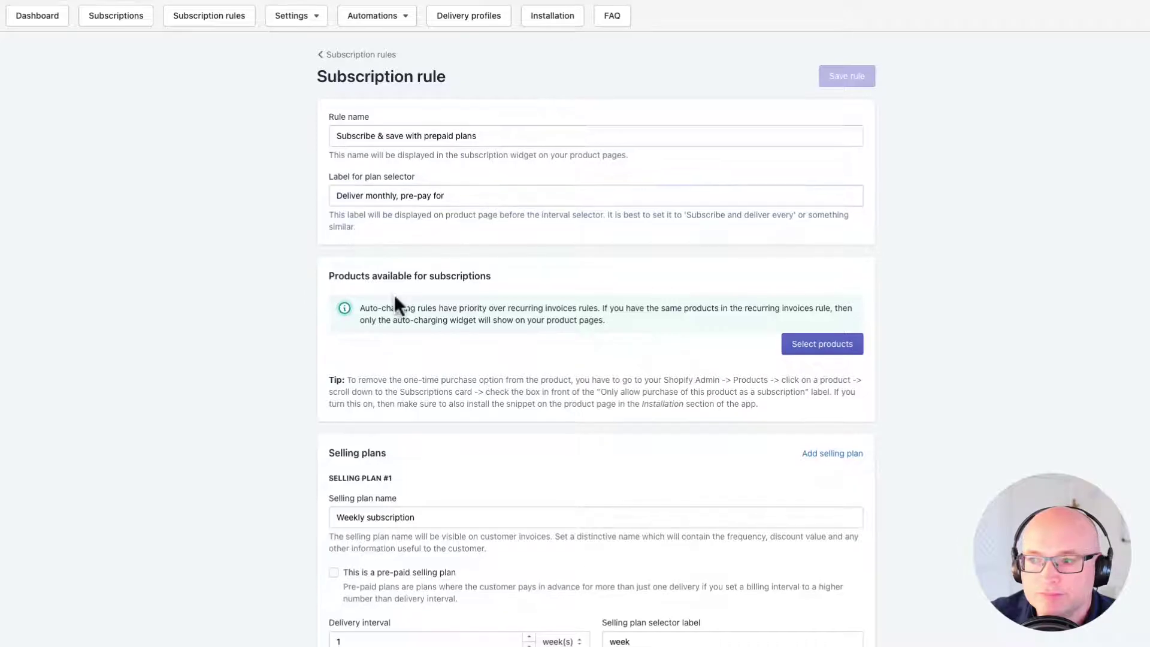
pyautogui.scroll(-4, 394, 293)
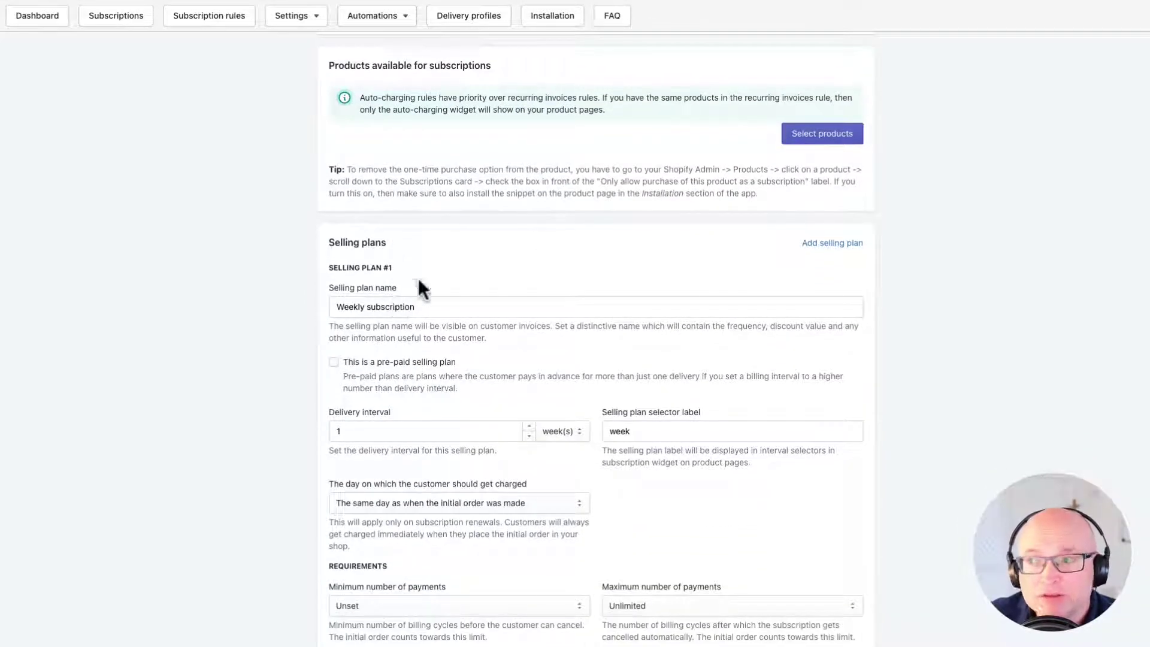
pyautogui.click(800, 142)
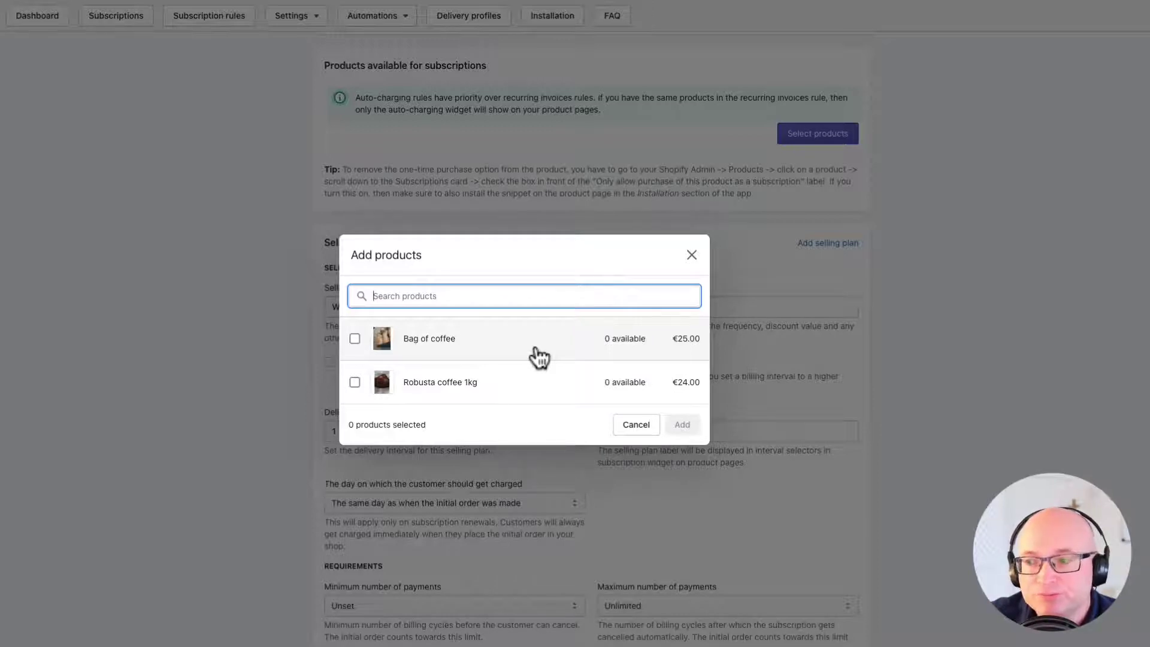
pyautogui.click(355, 339)
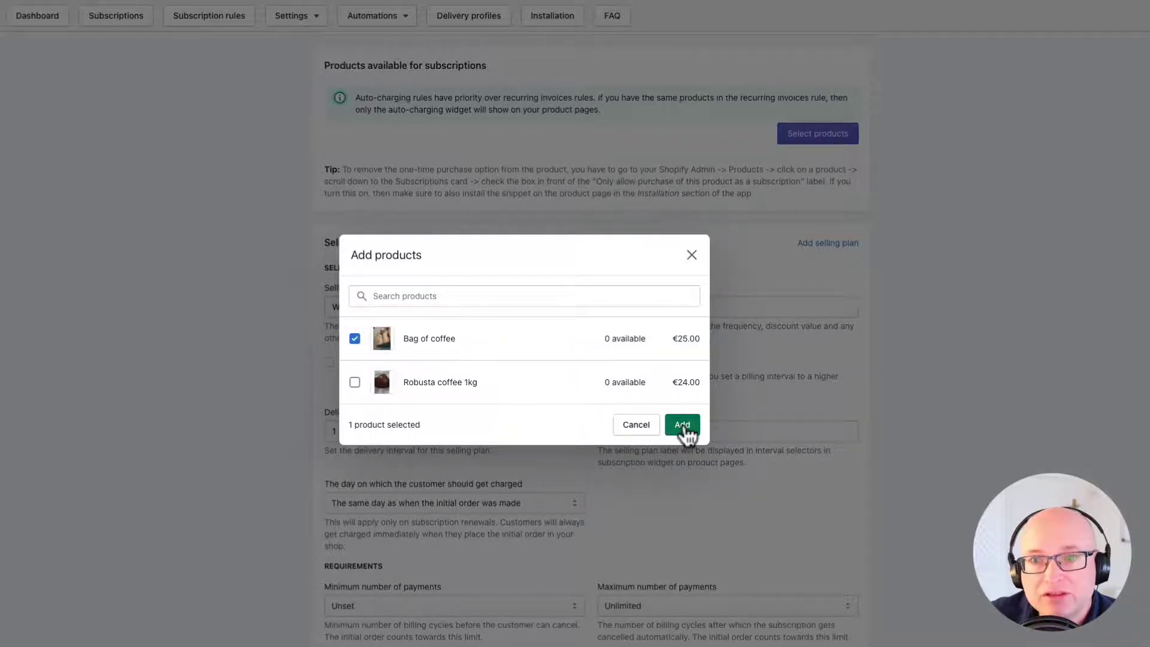
pyautogui.click(683, 425)
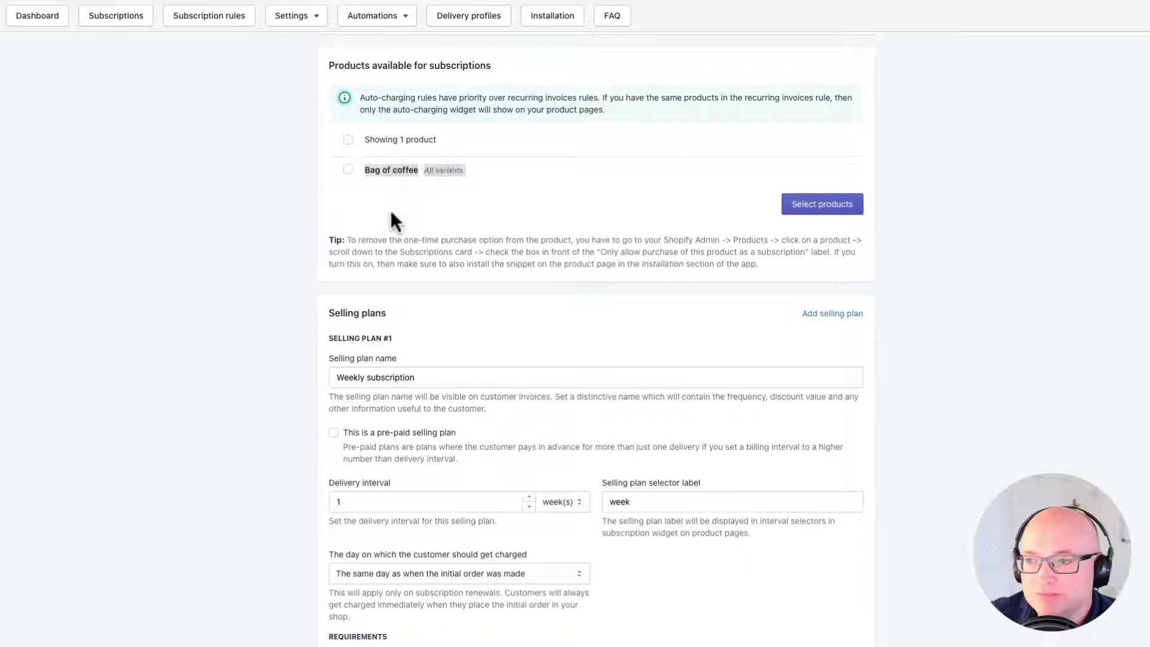
# Step: Name the first selling plan "Monthly subscription, prepaid for 4 months" and mark it as a pre-paid selling plan
pyautogui.scroll(-2, 391, 210)
pyautogui.scroll(-2, 389, 210)
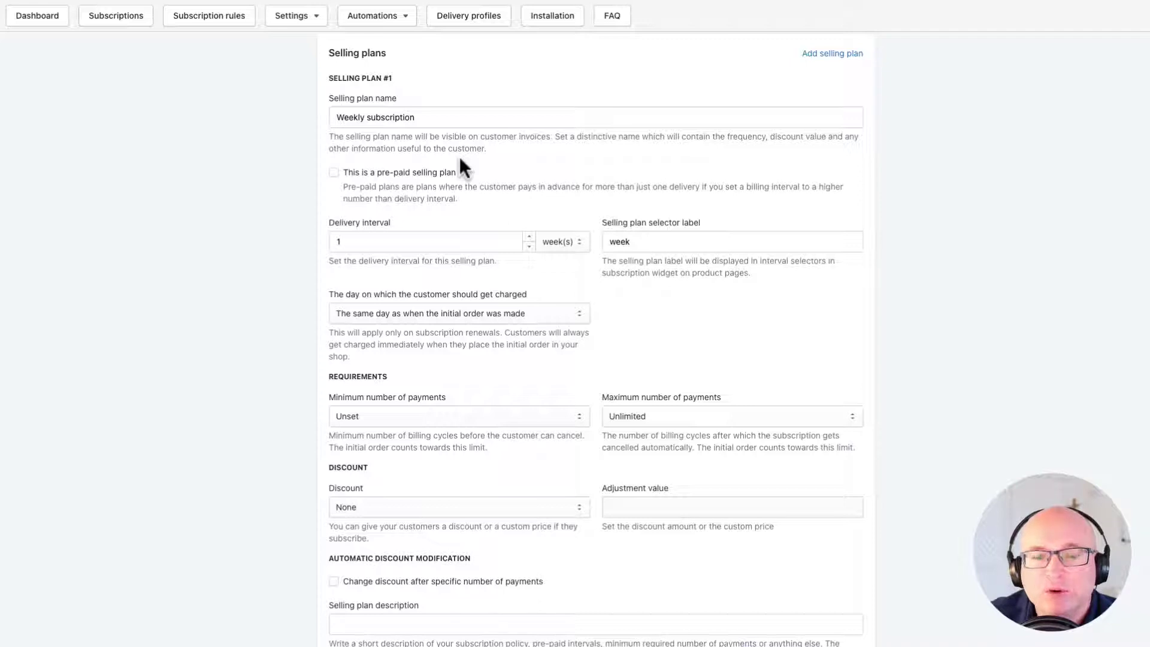
pyautogui.tripleClick(362, 114)
pyautogui.write('Monthly subscription, prepaid for 4 months')
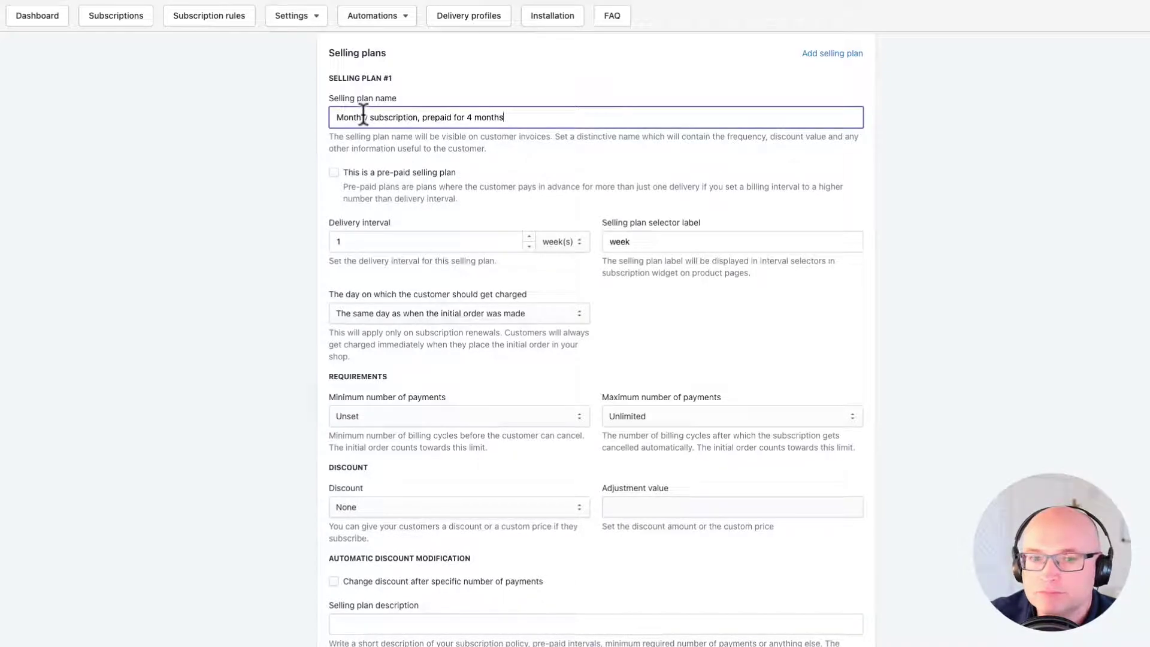
pyautogui.click(334, 181)
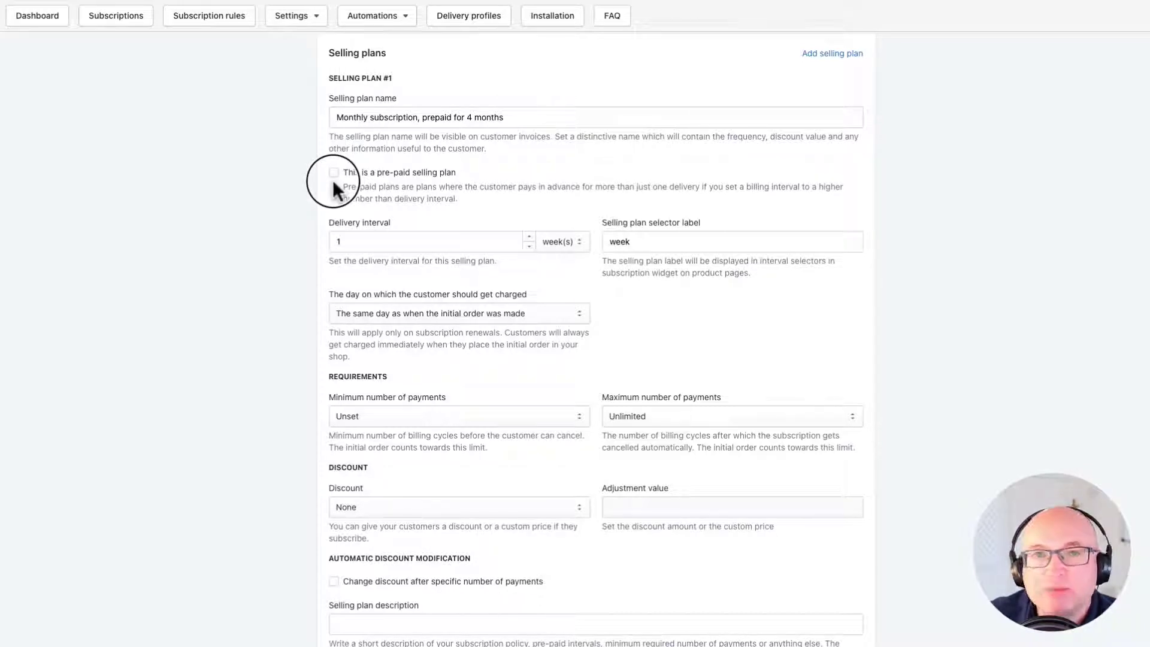
pyautogui.moveTo(333, 180); pyautogui.dragTo(334, 172)
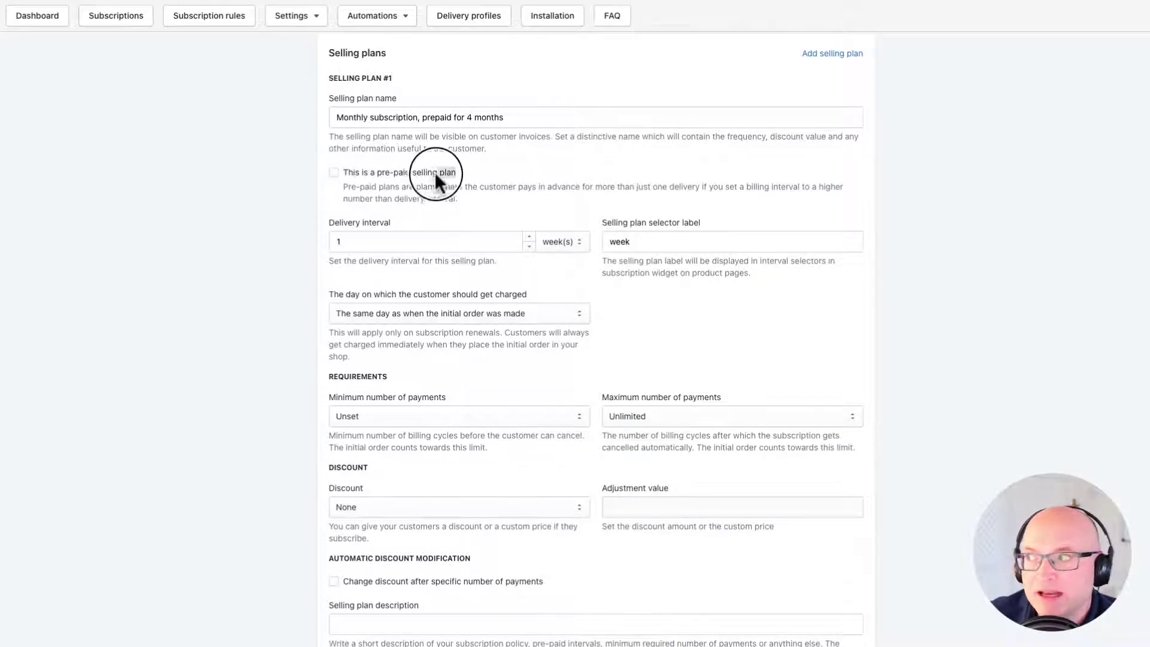
pyautogui.click(333, 173)
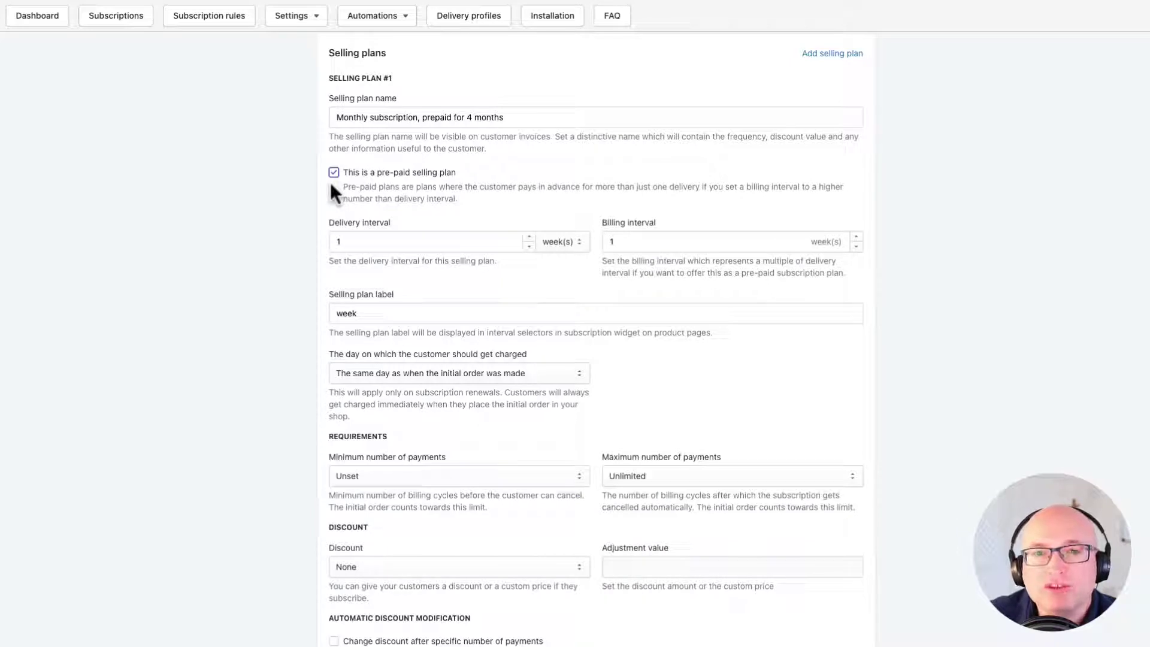
# Step: Set the selling plan's delivery interval to 1 month
pyautogui.click(616, 229)
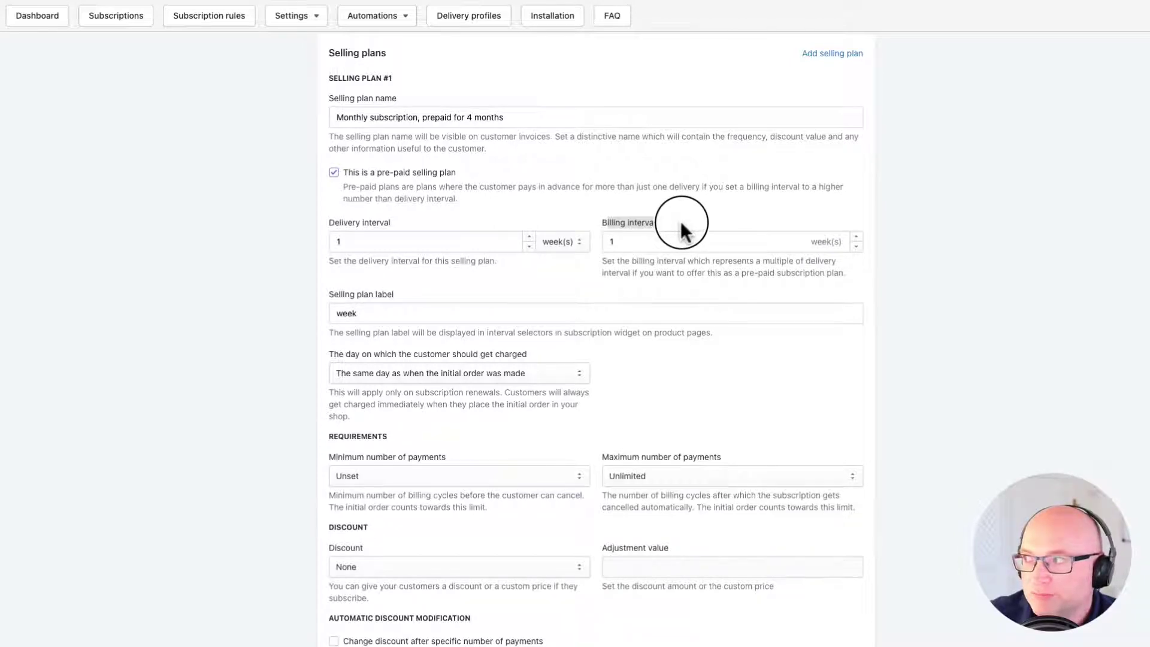
pyautogui.click(681, 221)
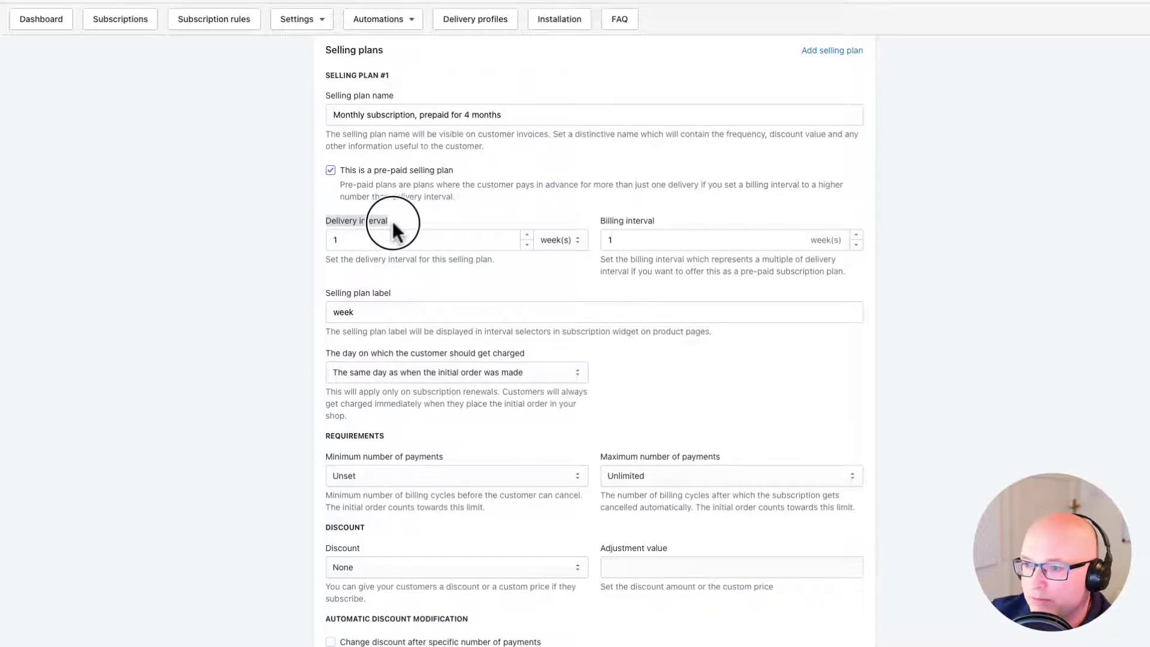
pyautogui.click(342, 240)
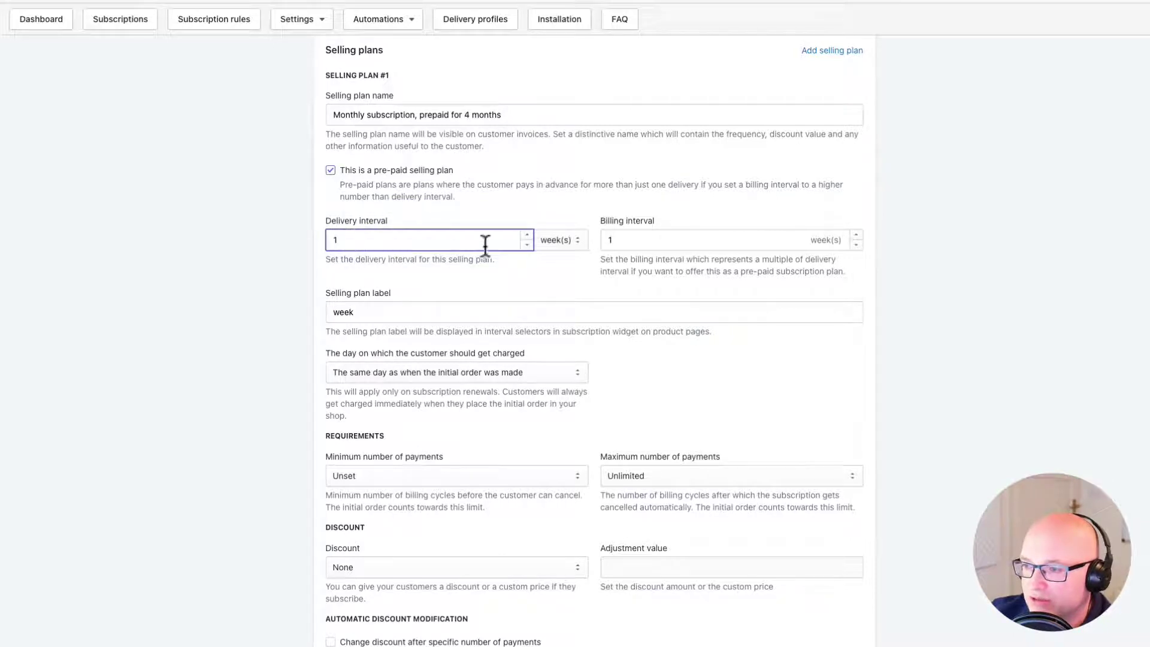
pyautogui.click(554, 241)
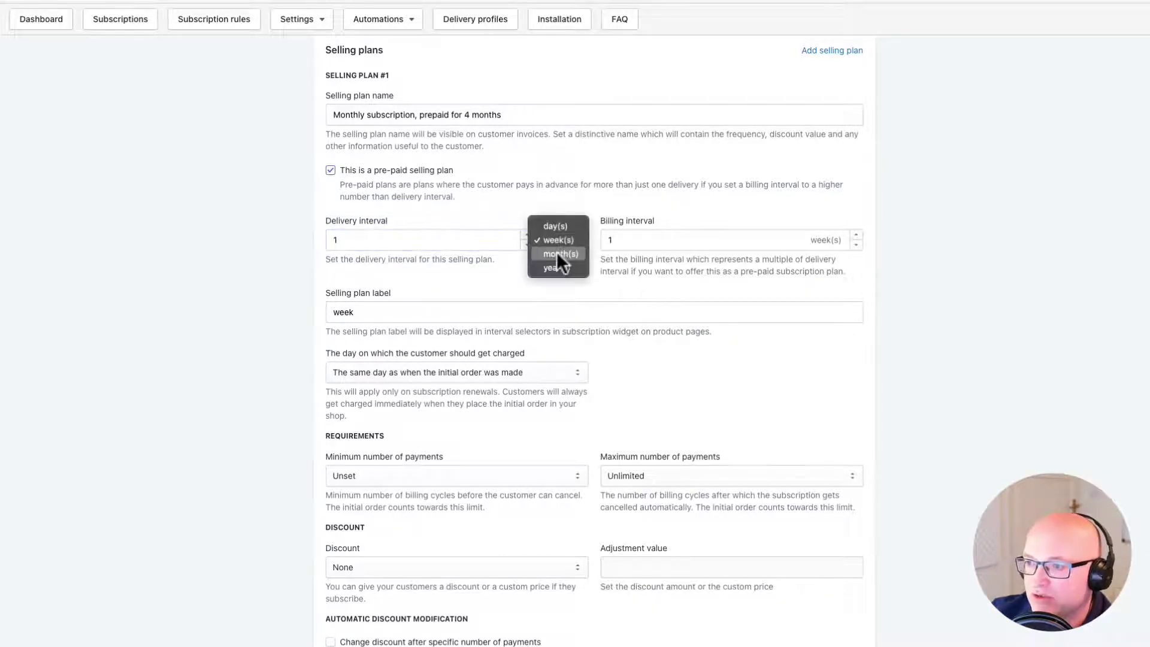
pyautogui.click(556, 253)
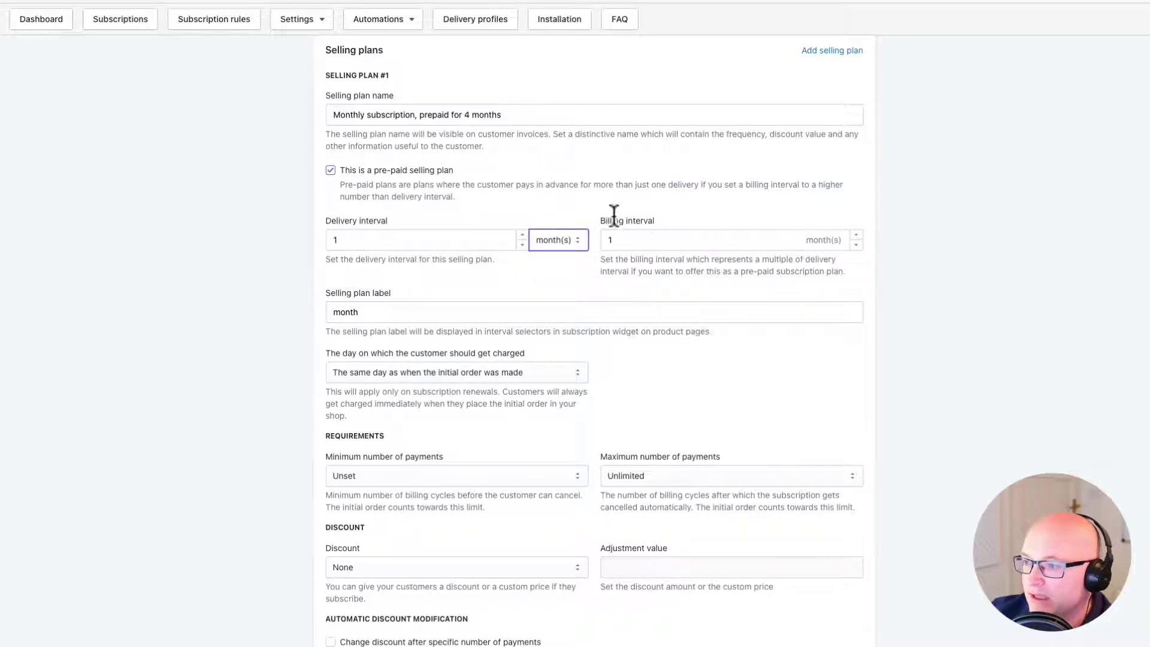
# Step: Set the selling plan's billing interval to 4 months
pyautogui.moveTo(596, 224); pyautogui.dragTo(644, 230)
pyautogui.click(662, 221)
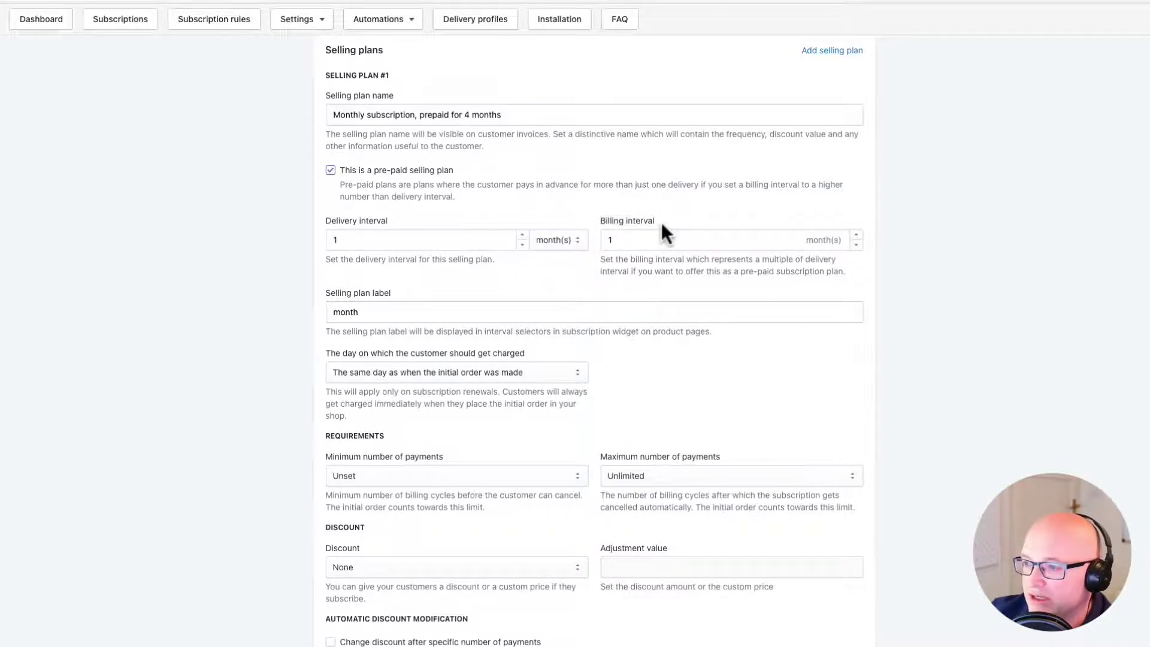
pyautogui.click(611, 243)
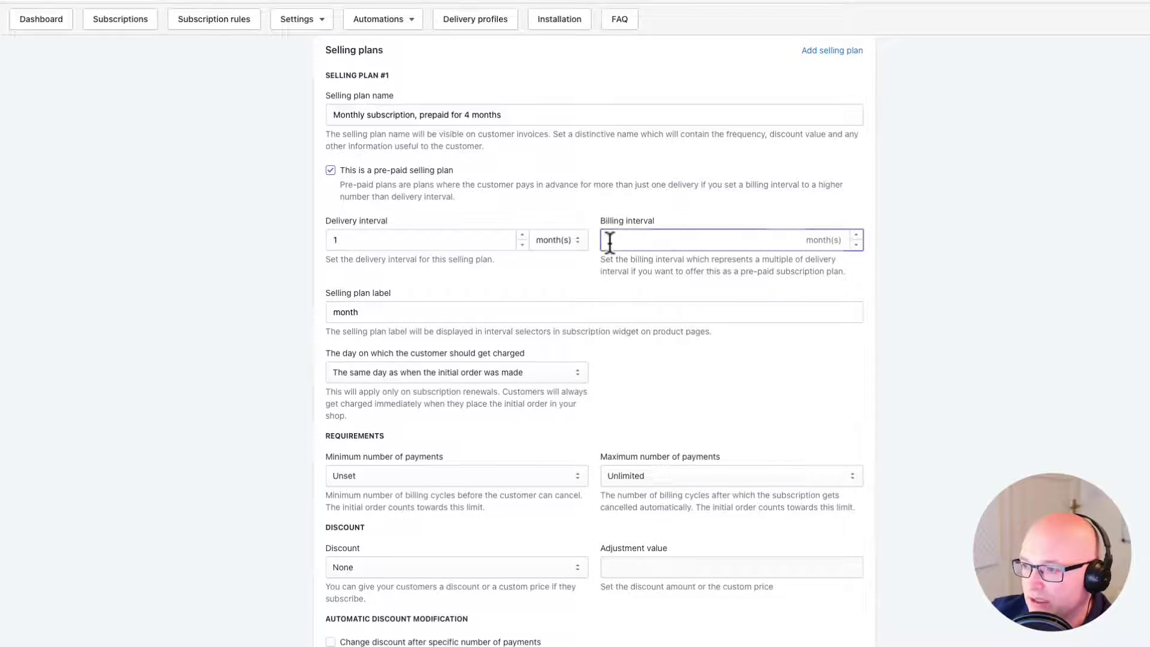
pyautogui.write('4')
pyautogui.click(660, 276)
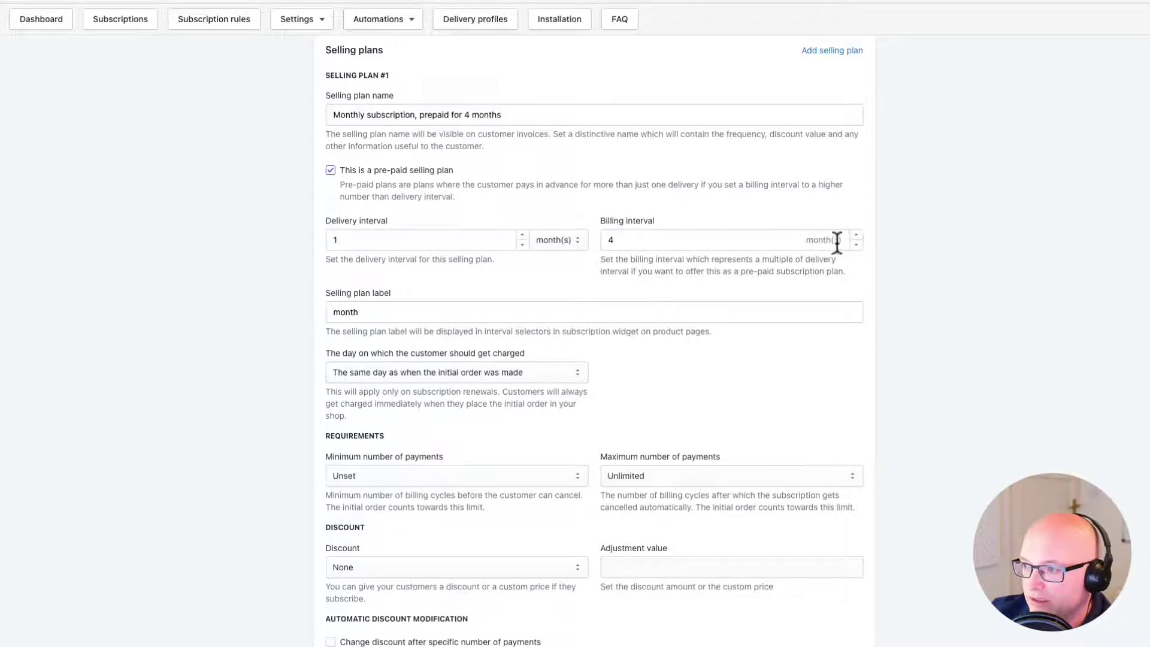
pyautogui.click(822, 241)
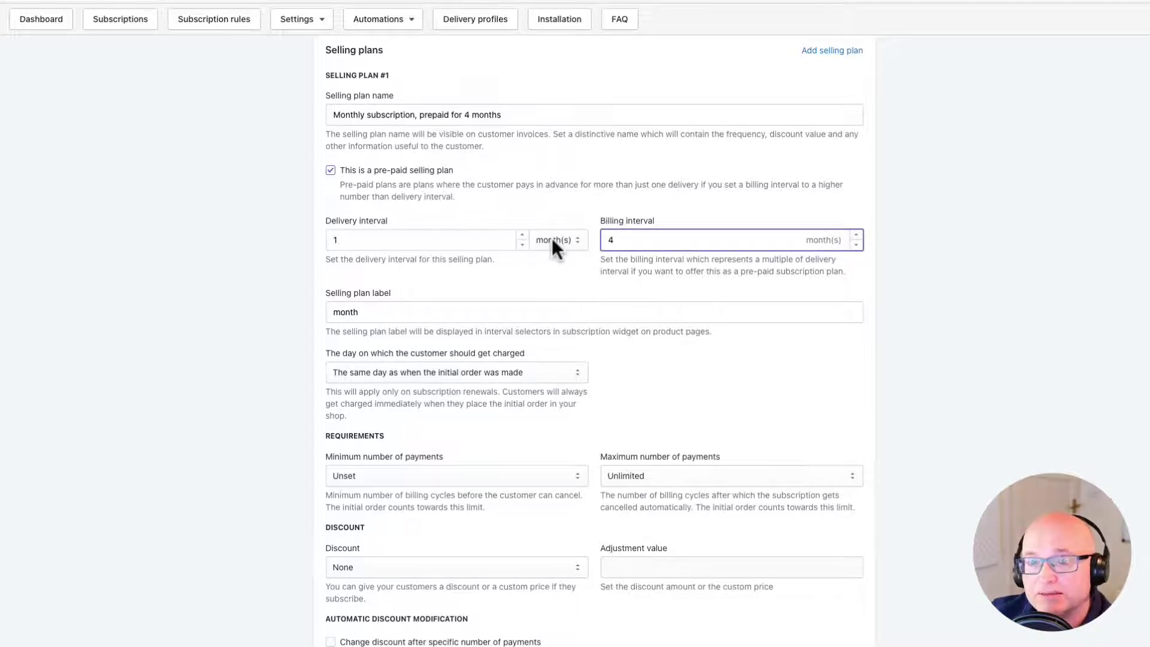
# Step: Change the selling plan label to "4 deliveries"
pyautogui.click(729, 276)
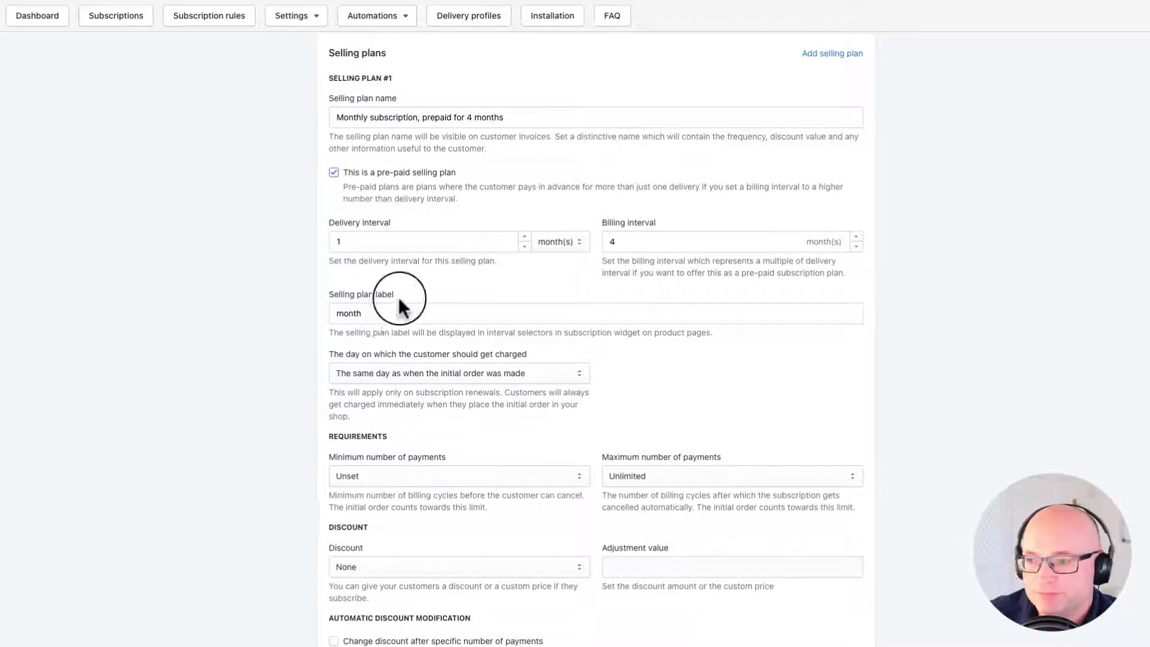
pyautogui.doubleClick(342, 312)
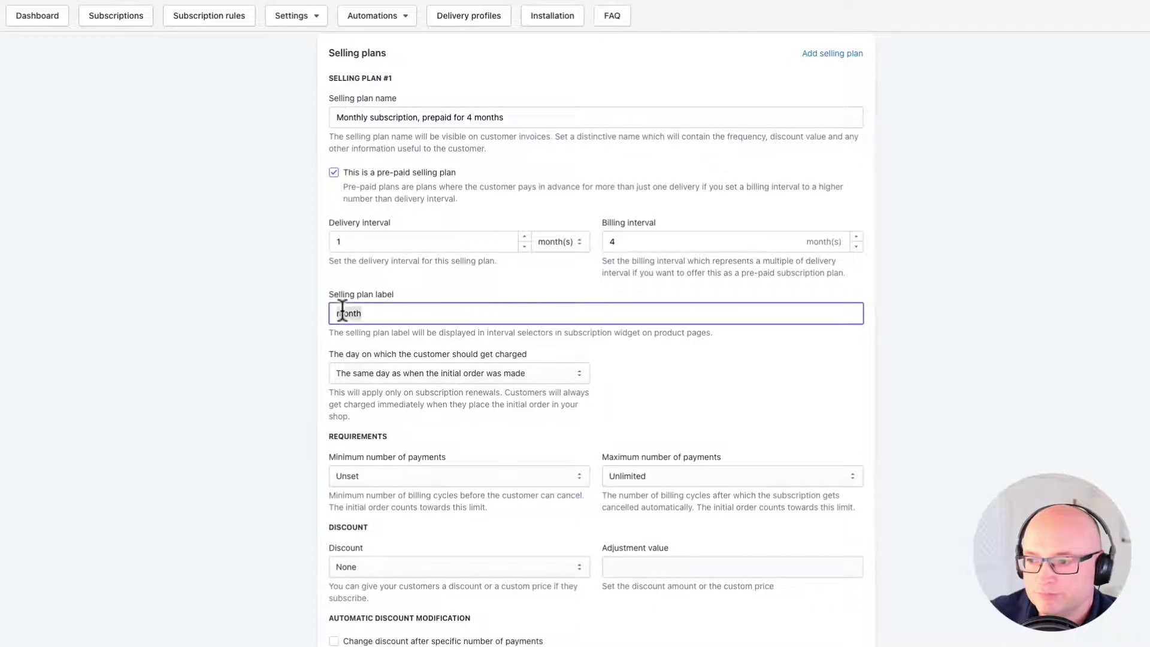
pyautogui.write('4 deliveries')
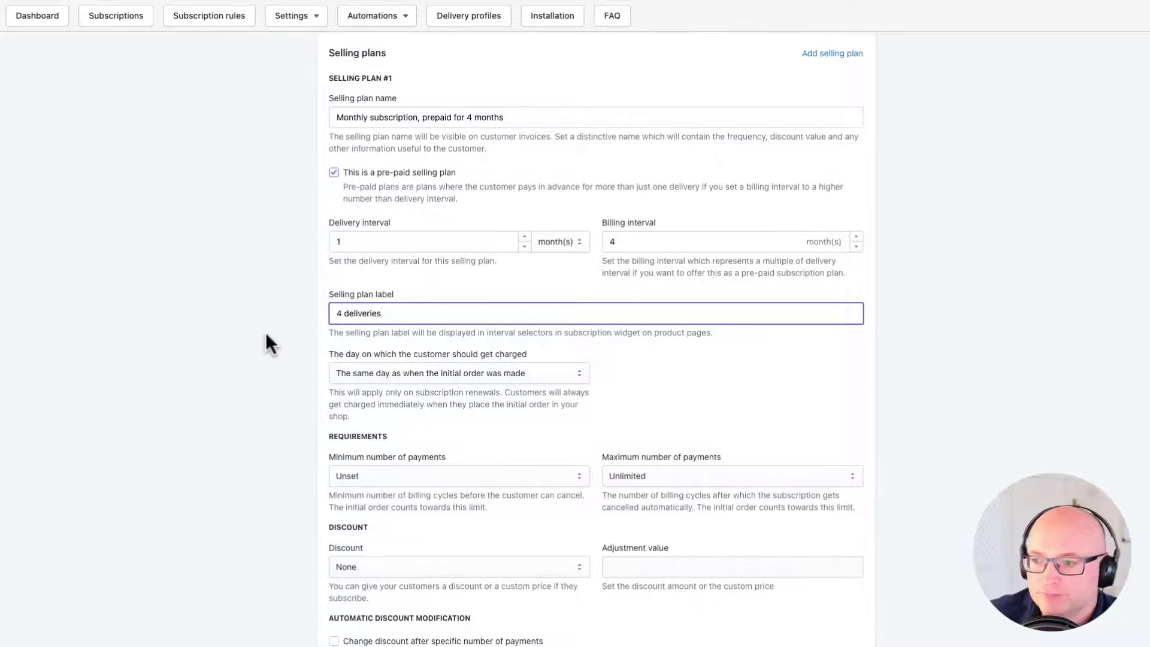
# Step: Review the charge day and payment limit settings, and set the selling plan's discount type to Percentage discount
pyautogui.scroll(-3, 266, 336)
pyautogui.scroll(-3, 281, 326)
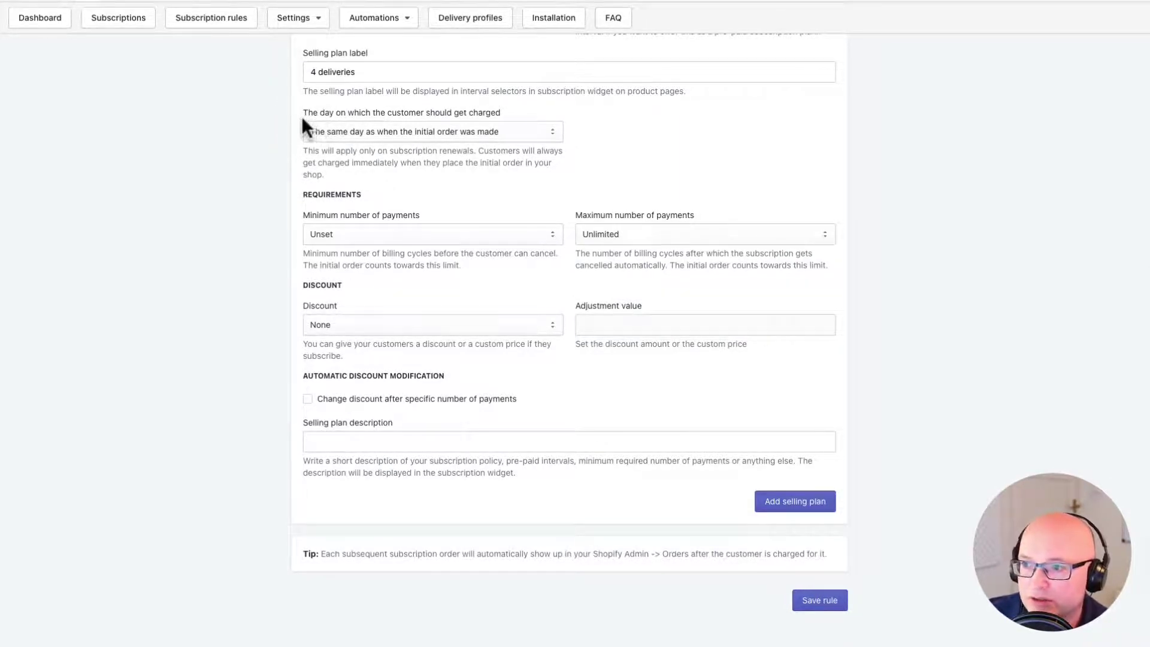
pyautogui.moveTo(301, 118); pyautogui.dragTo(388, 111)
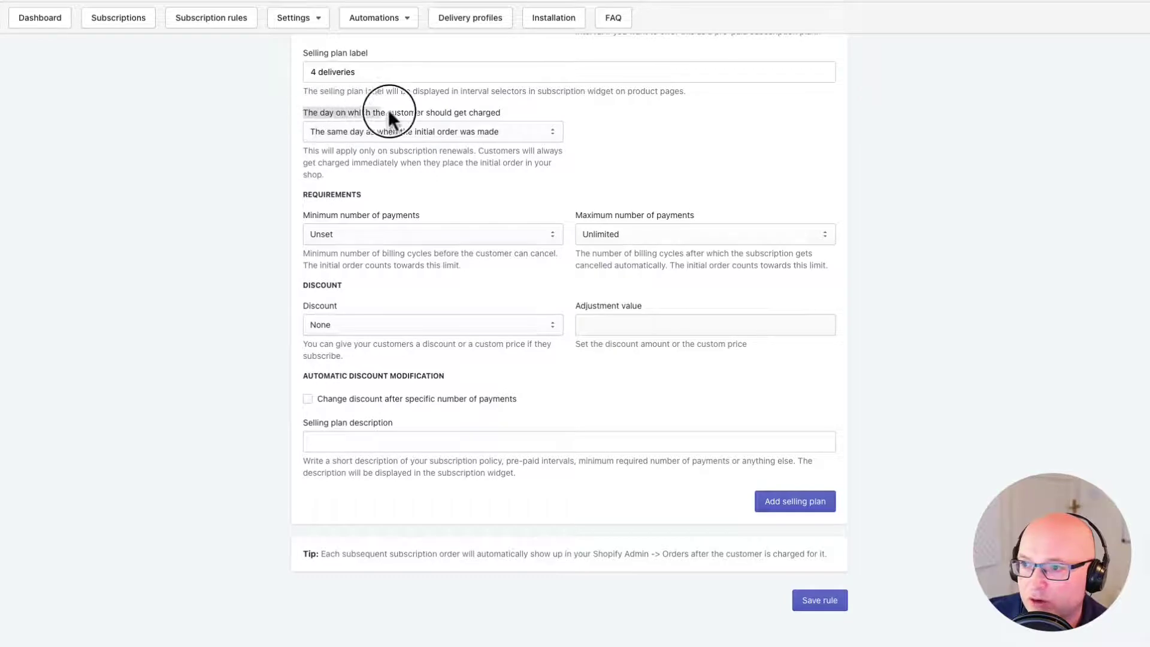
pyautogui.click(502, 110)
pyautogui.moveTo(305, 217); pyautogui.dragTo(422, 218)
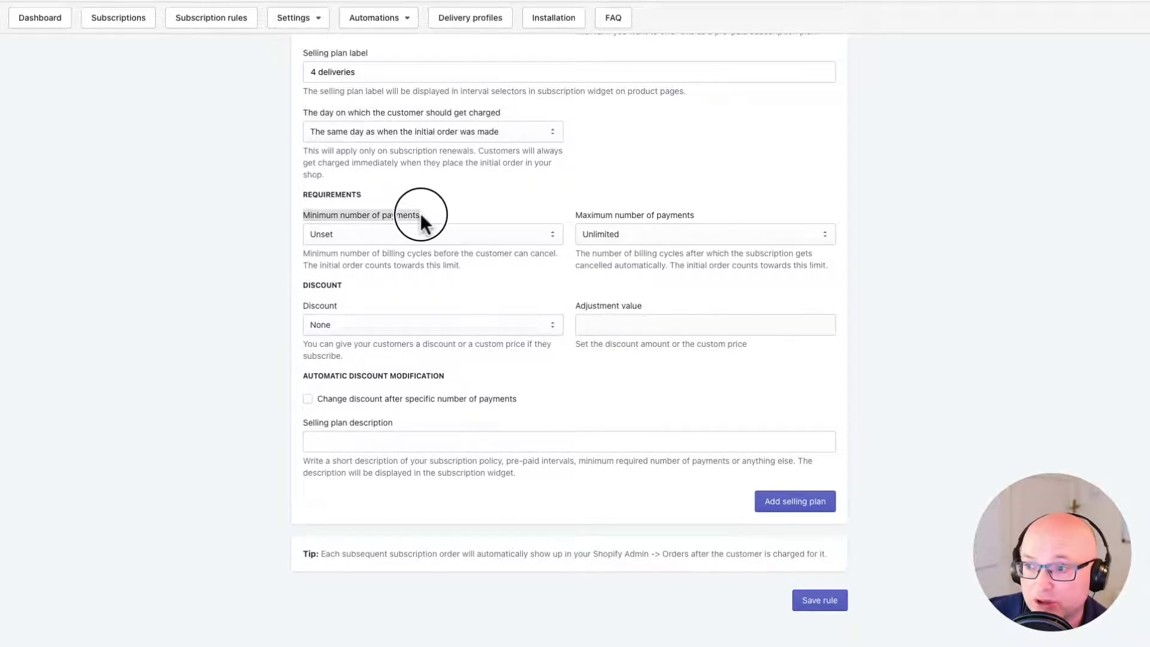
pyautogui.click(578, 217)
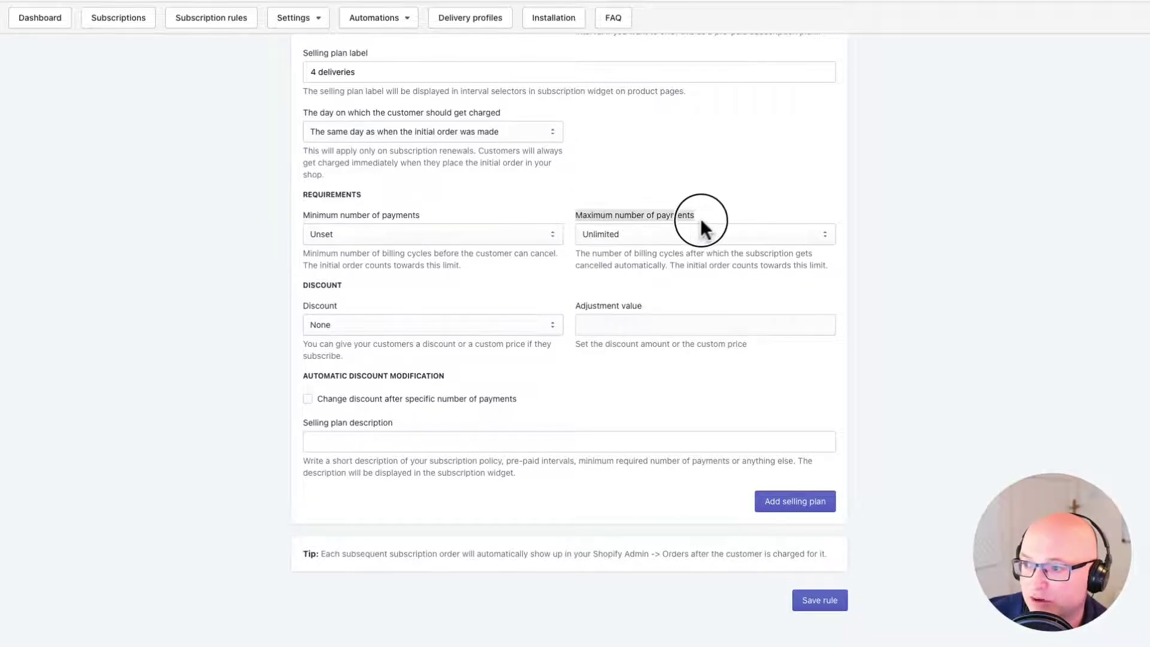
pyautogui.click(322, 293)
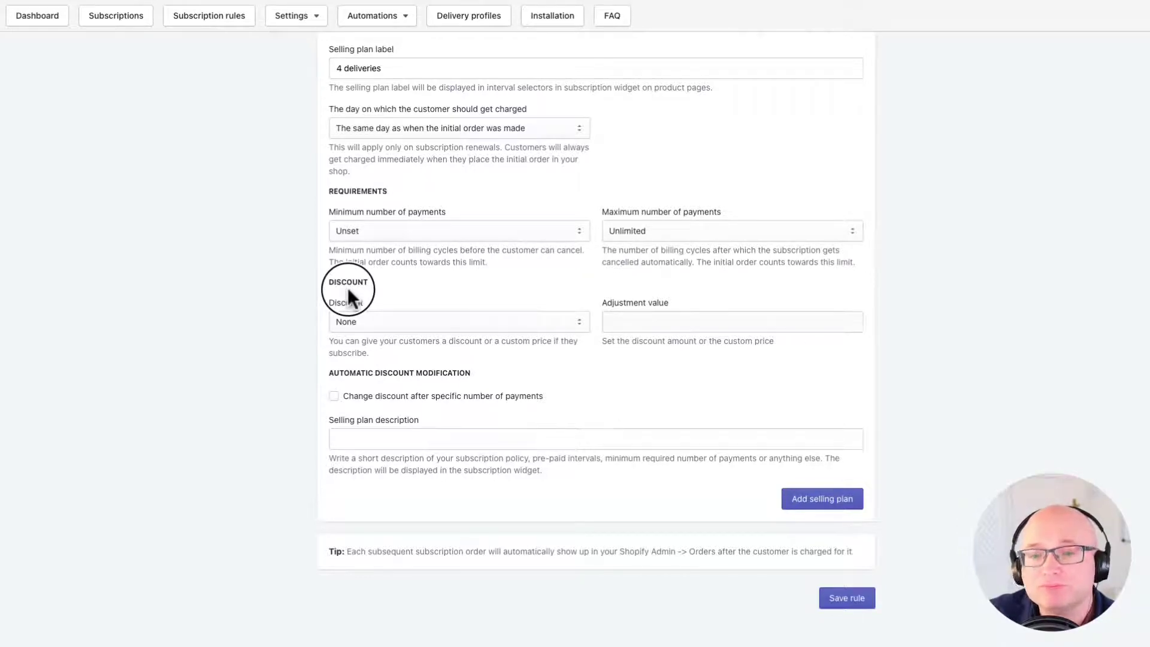
pyautogui.click(386, 327)
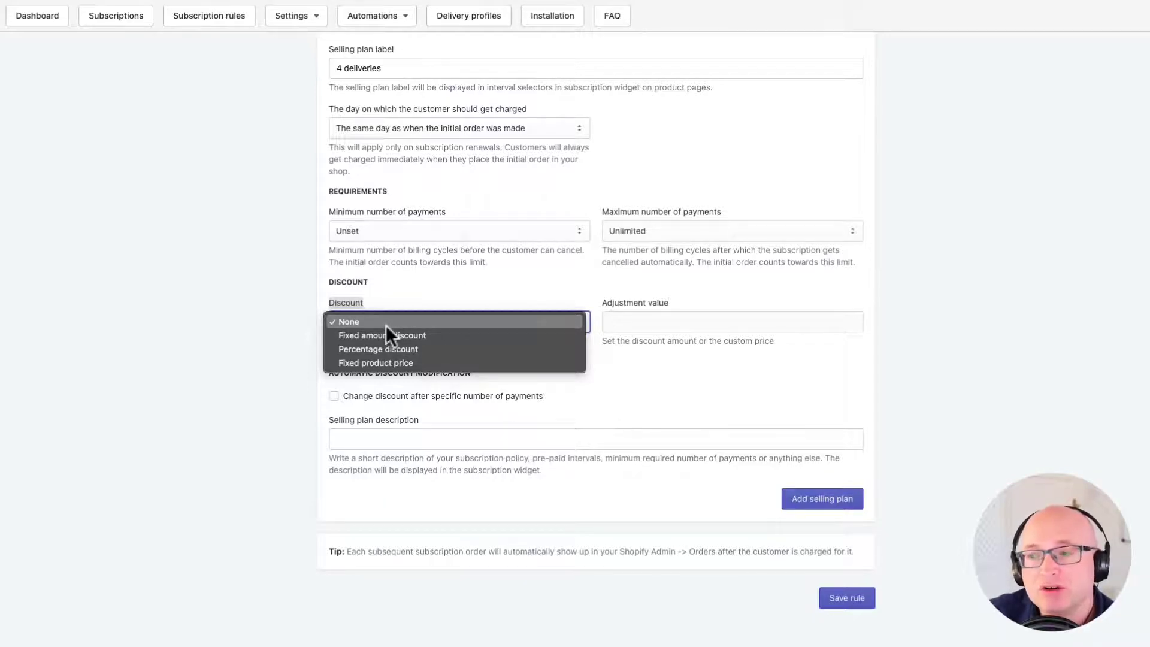
pyautogui.click(392, 344)
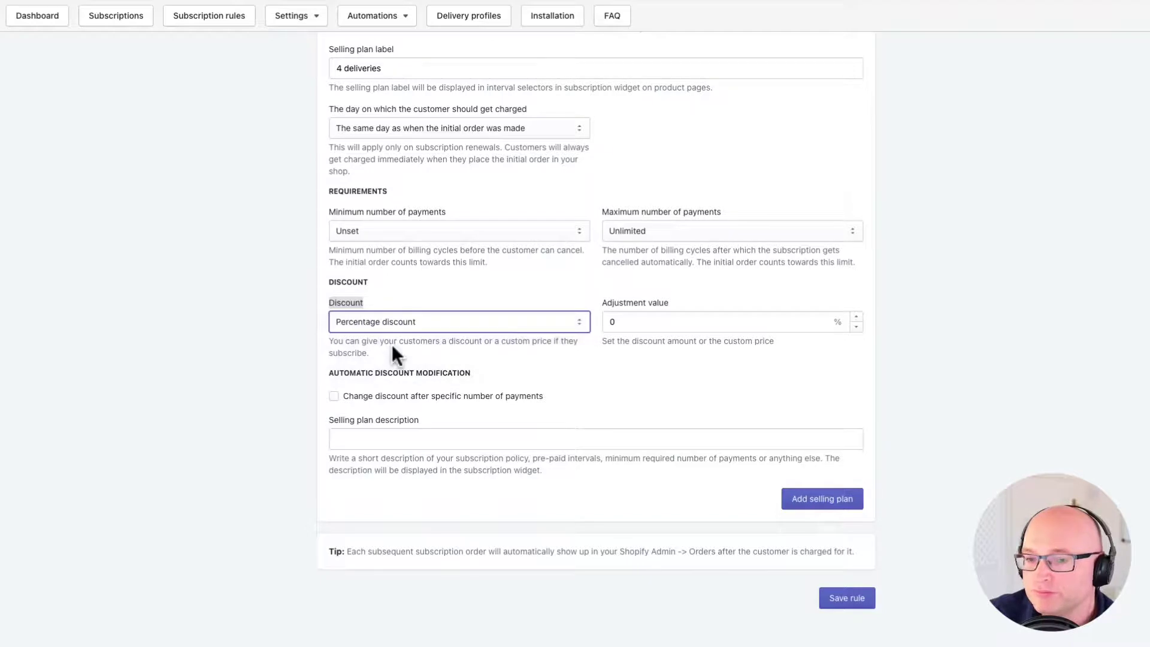
# Step: Set the first selling plan's percentage discount adjustment value to 10%
pyautogui.click(622, 303)
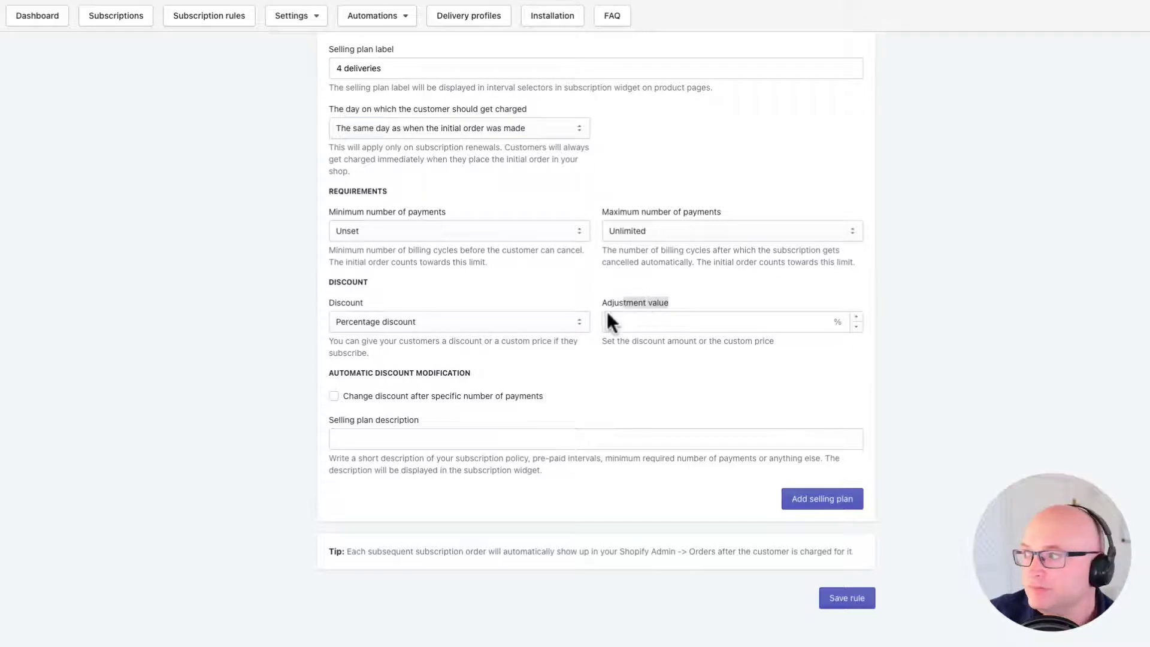
pyautogui.click(606, 321)
pyautogui.write('0')
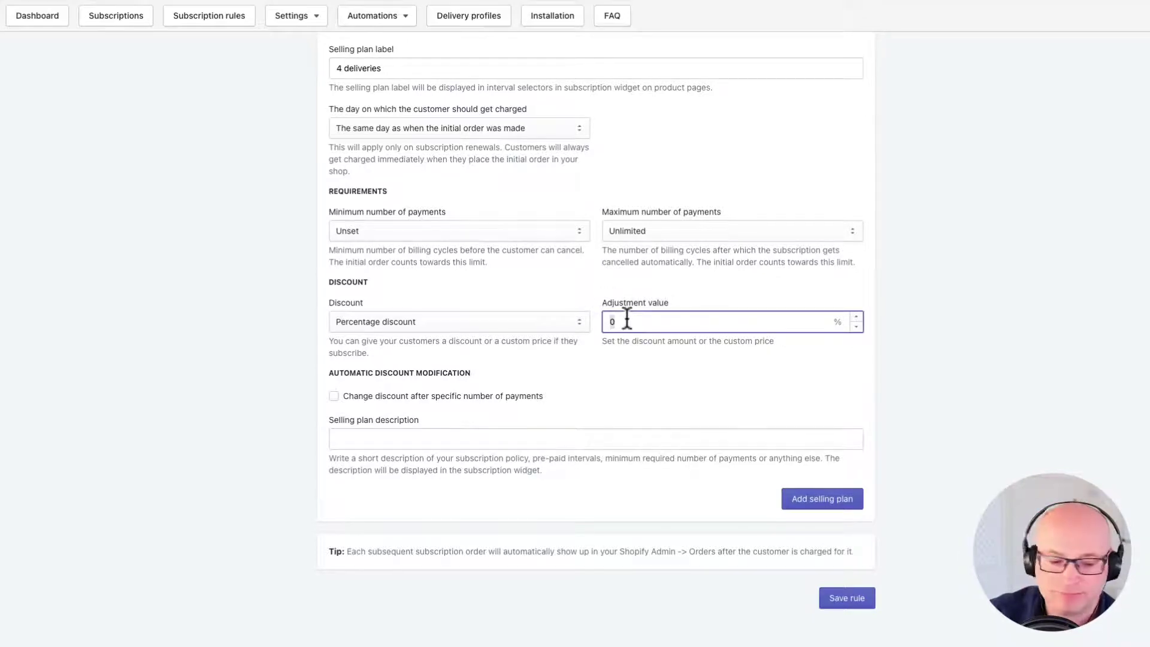
pyautogui.write('1')
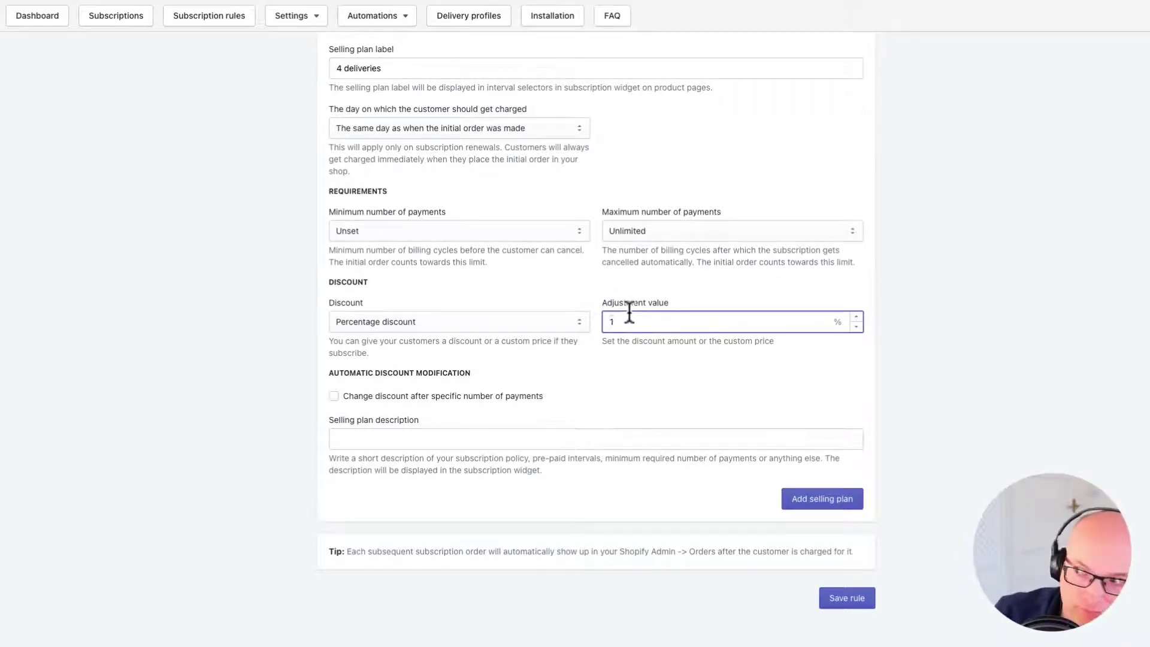
pyautogui.write('0')
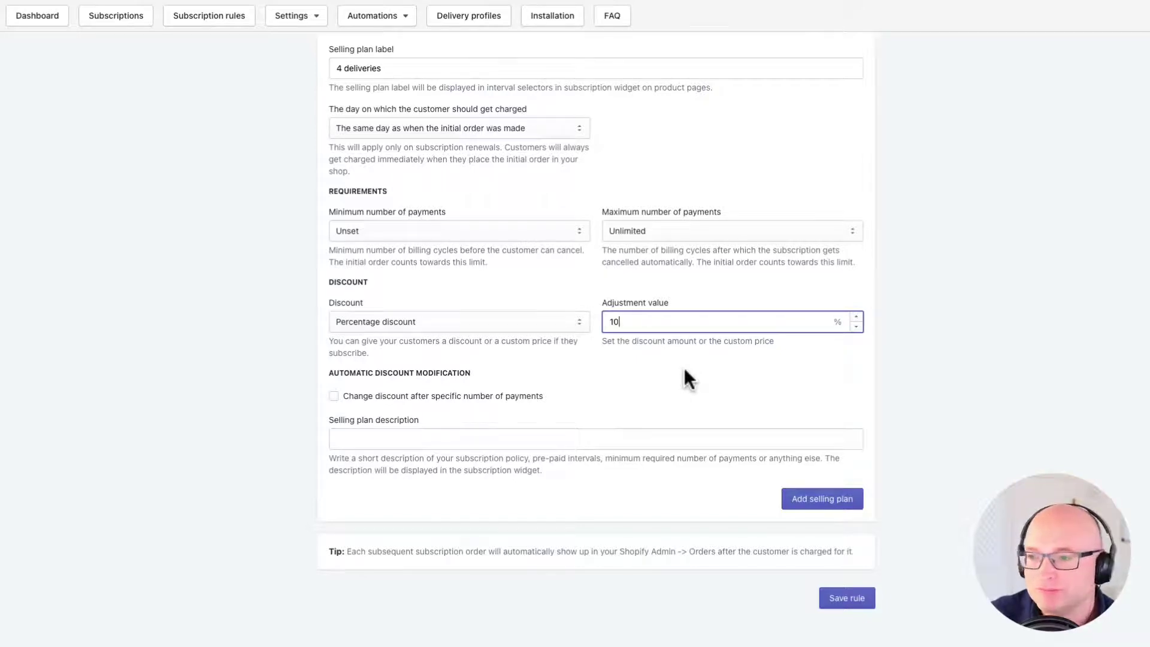
# Step: Enable the automatic discount change for the first selling plan, switching to a 15% percentage discount after the initial order
pyautogui.click(334, 400)
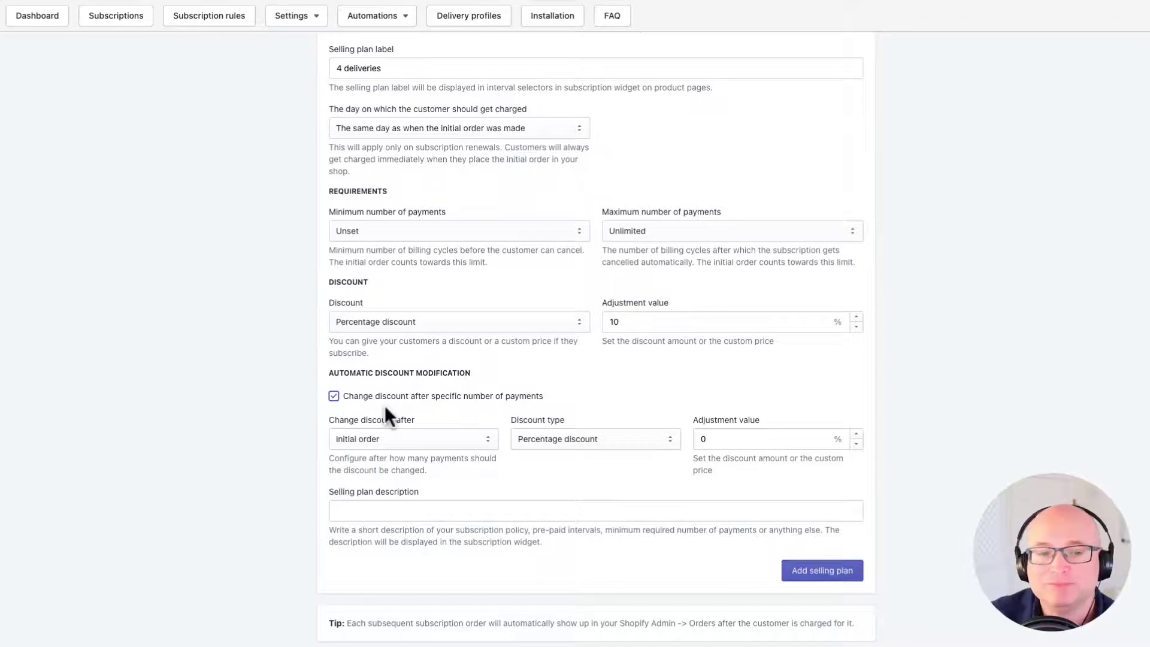
pyautogui.click(414, 439)
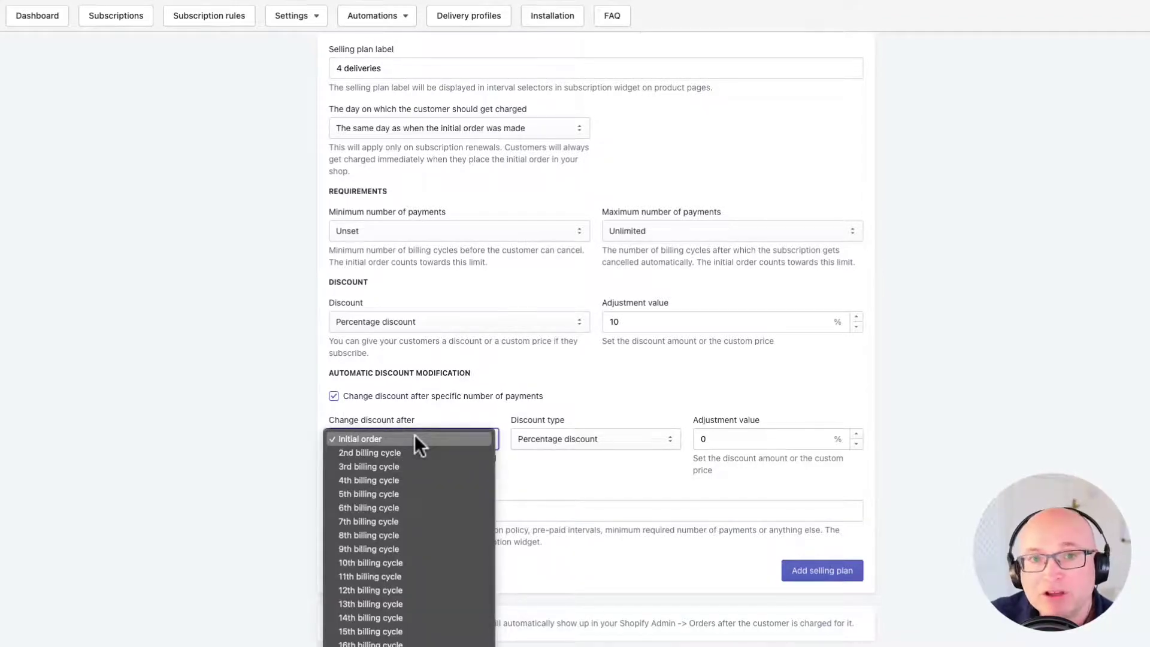
pyautogui.click(414, 439)
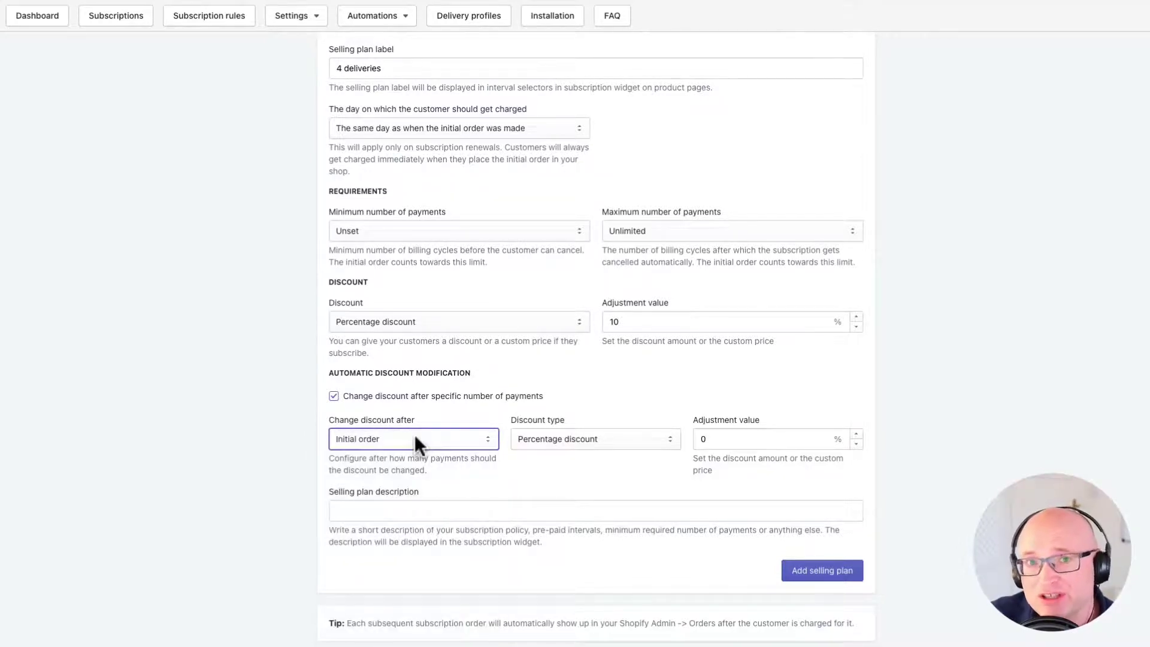
pyautogui.click(546, 447)
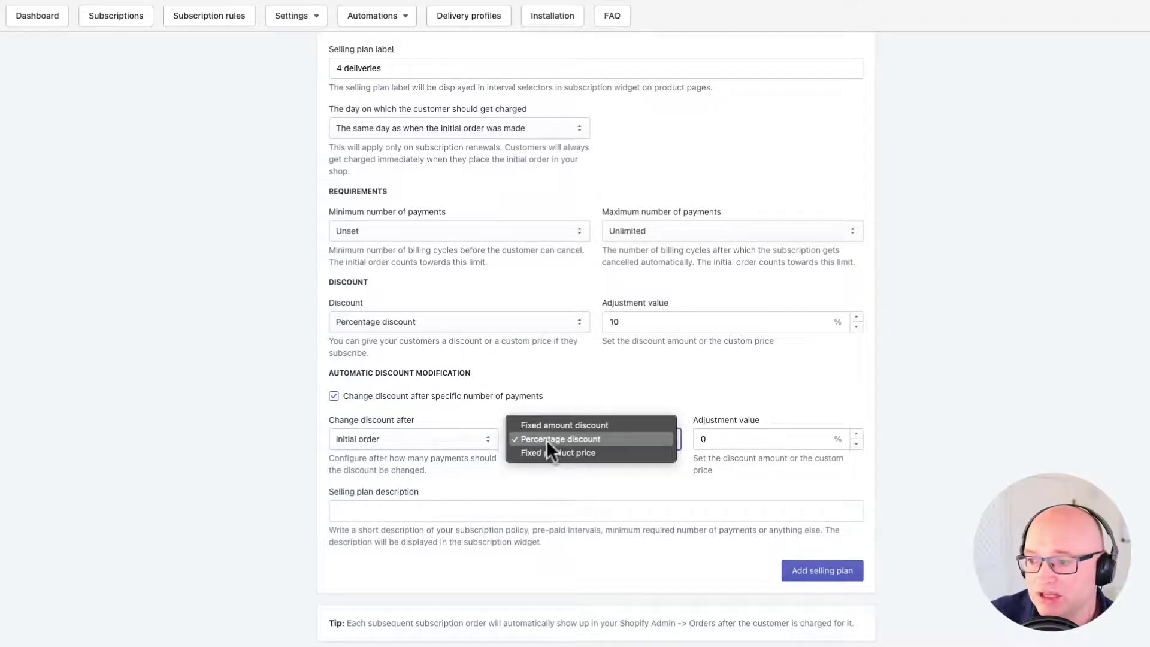
pyautogui.click(546, 440)
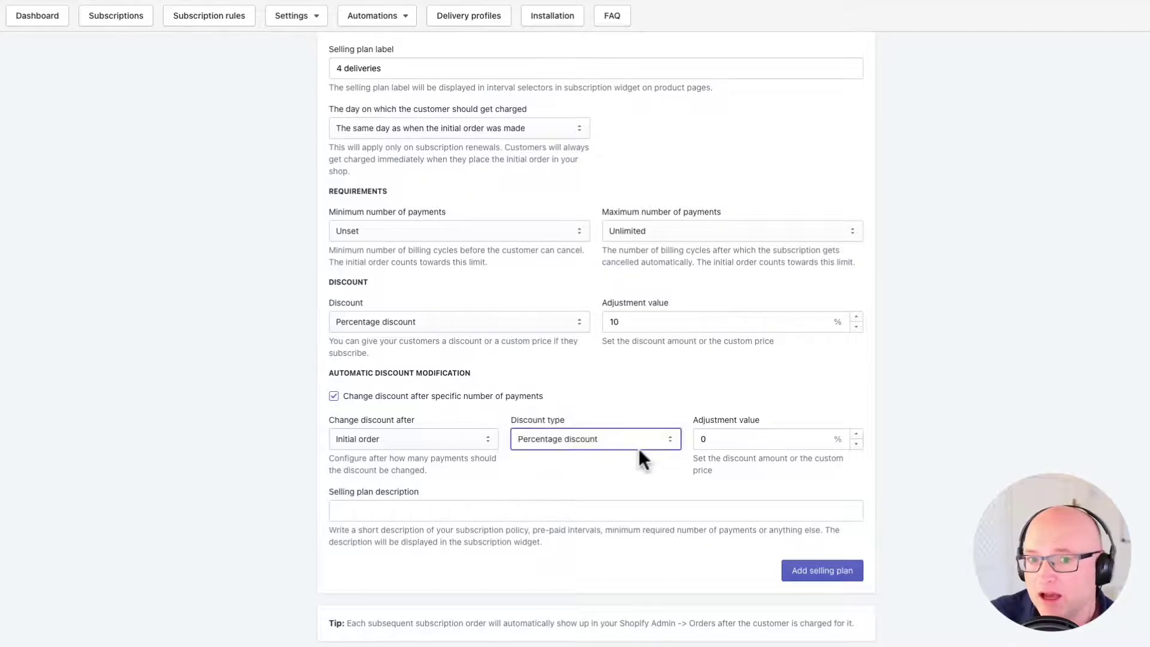
pyautogui.click(705, 438)
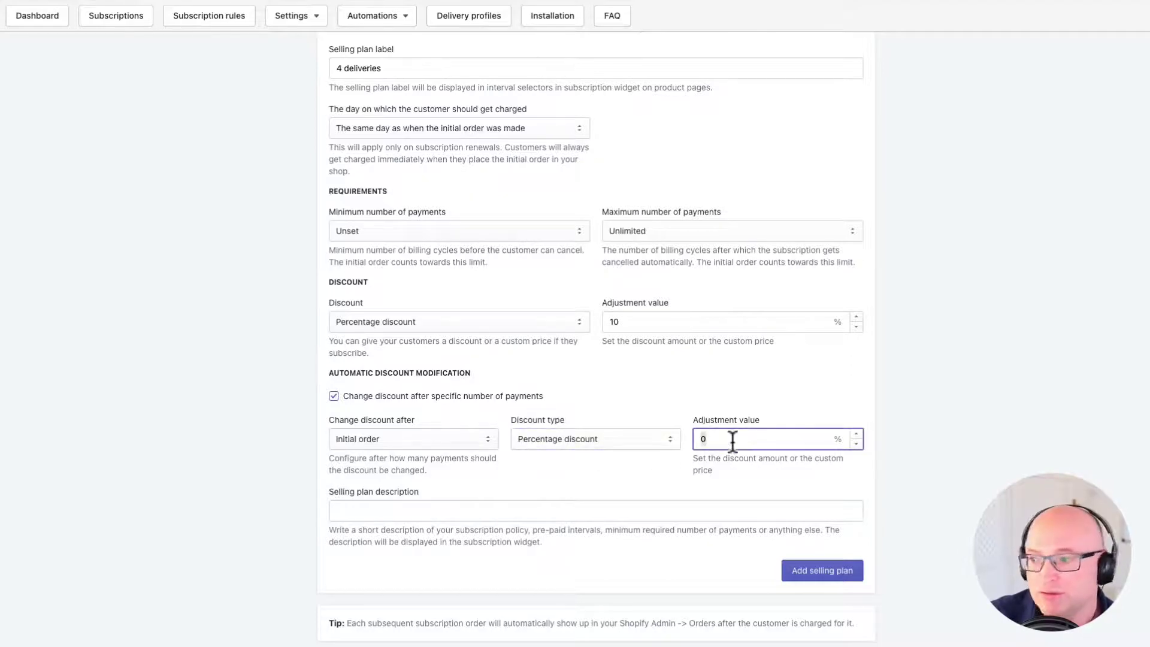
pyautogui.write('15')
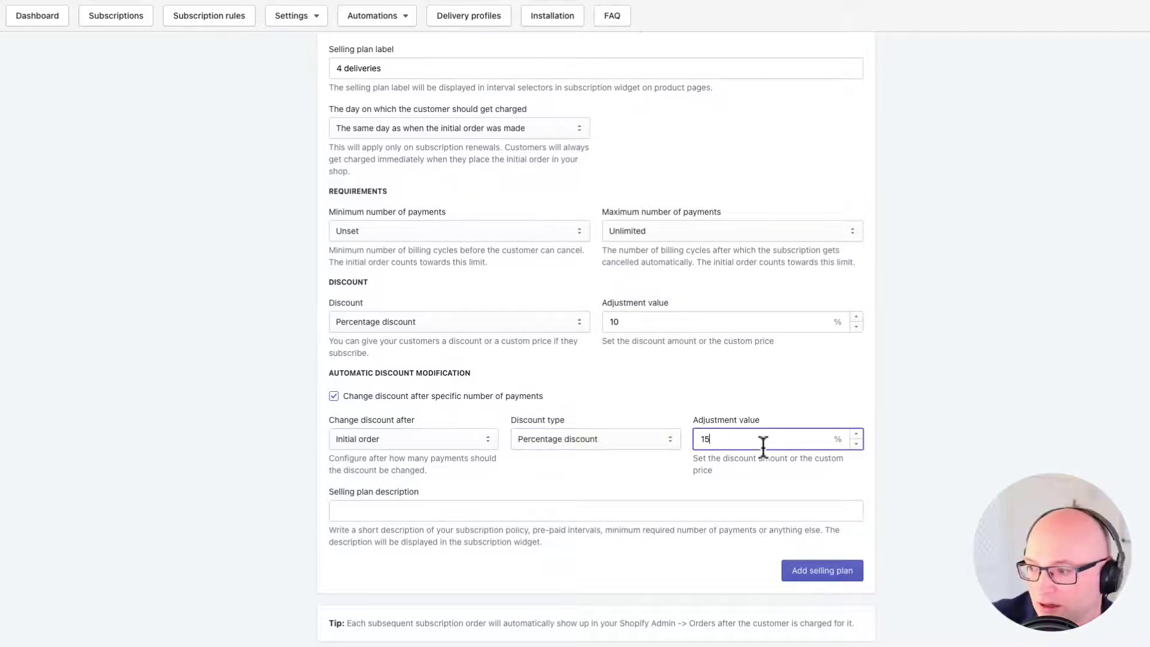
pyautogui.click(858, 459)
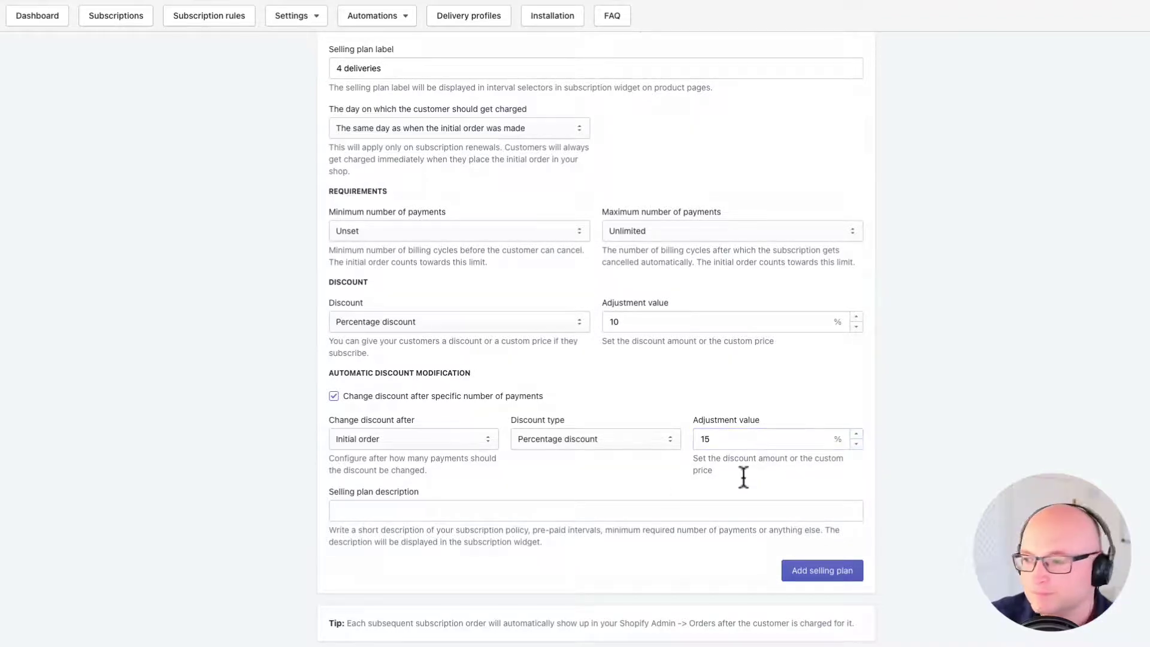
# Step: Enter "10% discount, you get a 15% discount on all renewals!" as the first selling plan's description
pyautogui.click(437, 512)
pyautogui.press('Down')
pyautogui.press('Return')
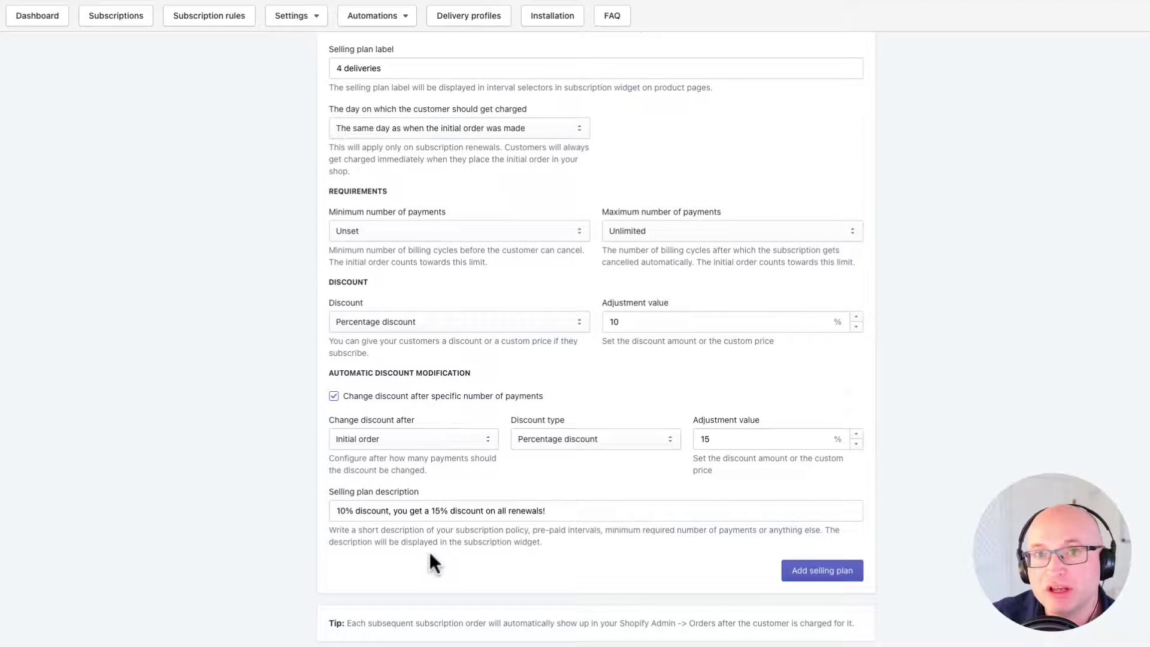
# Step: Add a second selling plan and name it "Monthly subscription, prepaid for 2 months"
pyautogui.click(826, 572)
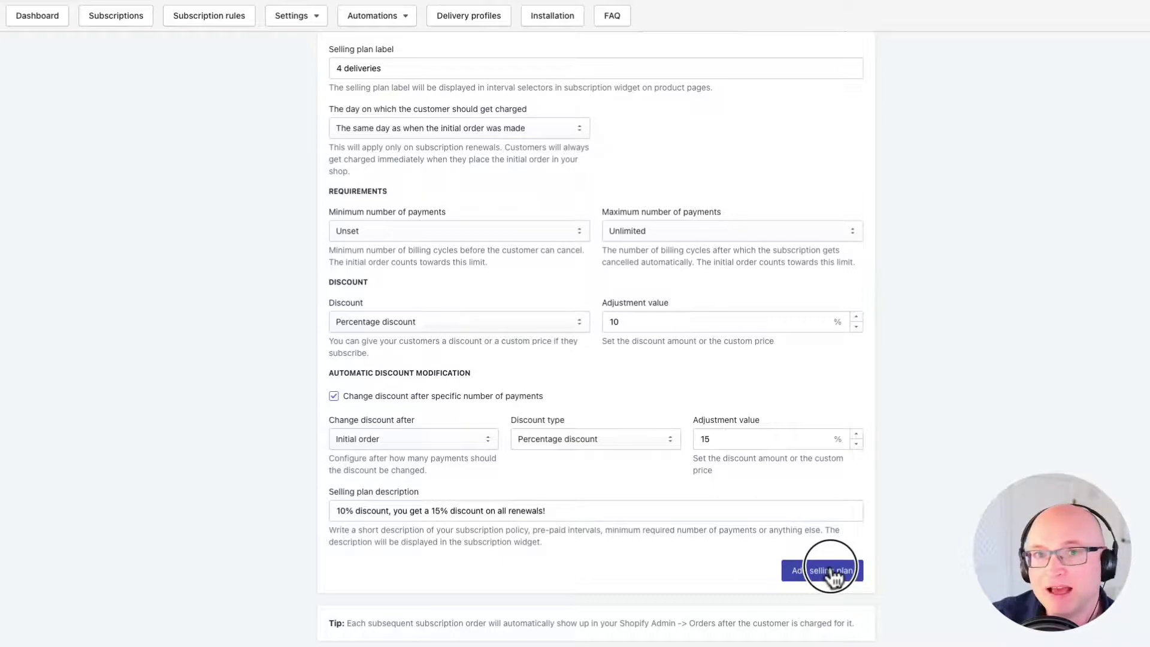
pyautogui.click(833, 572)
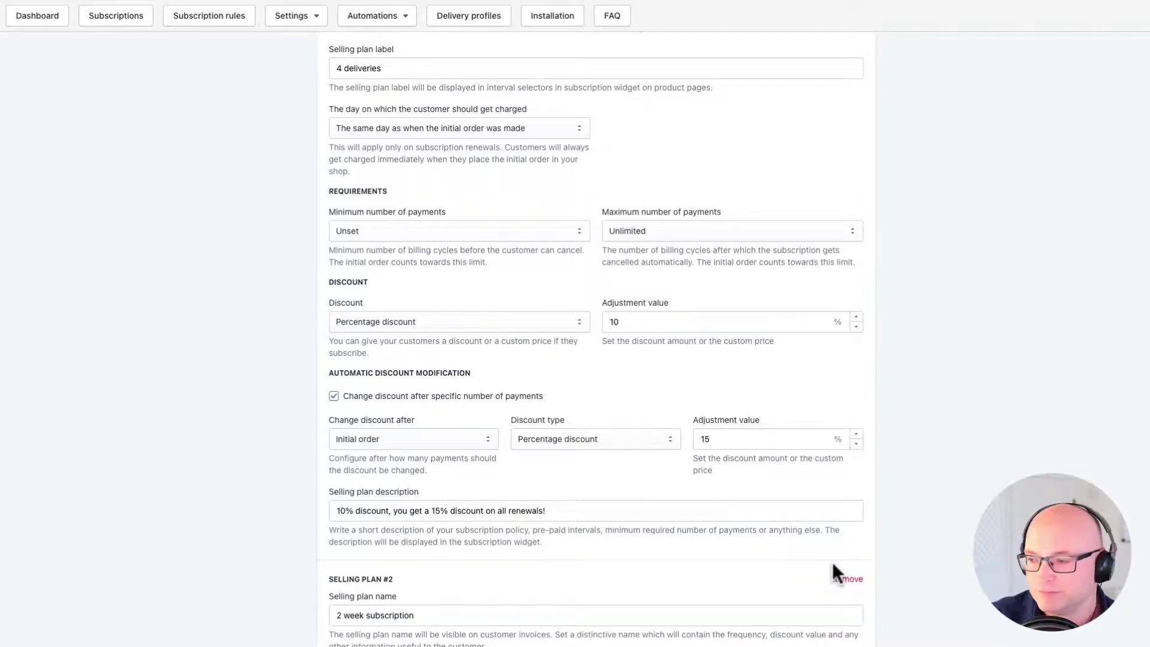
pyautogui.scroll(-4, 832, 562)
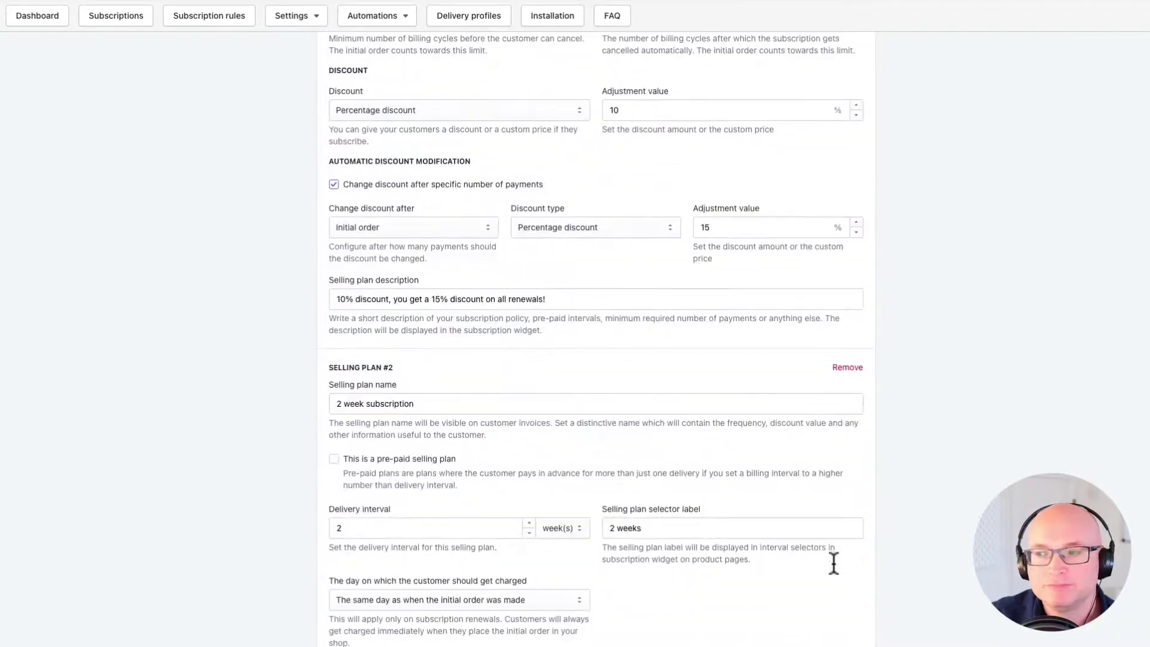
pyautogui.scroll(-4, 834, 562)
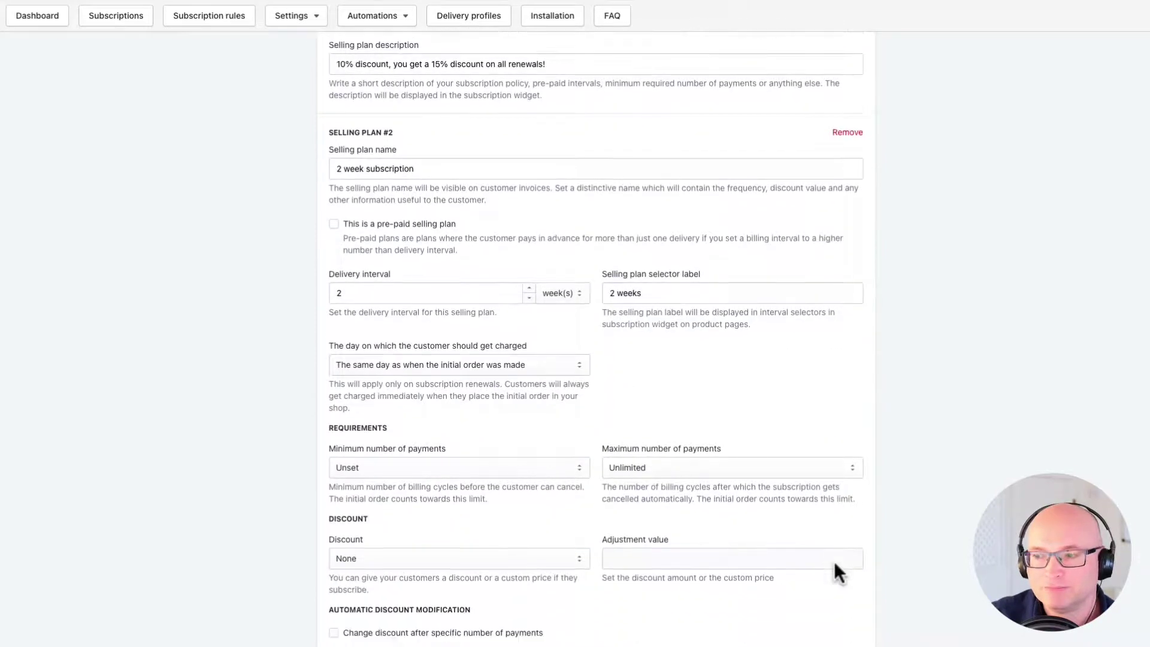
pyautogui.scroll(-1, 834, 561)
pyautogui.tripleClick(430, 71)
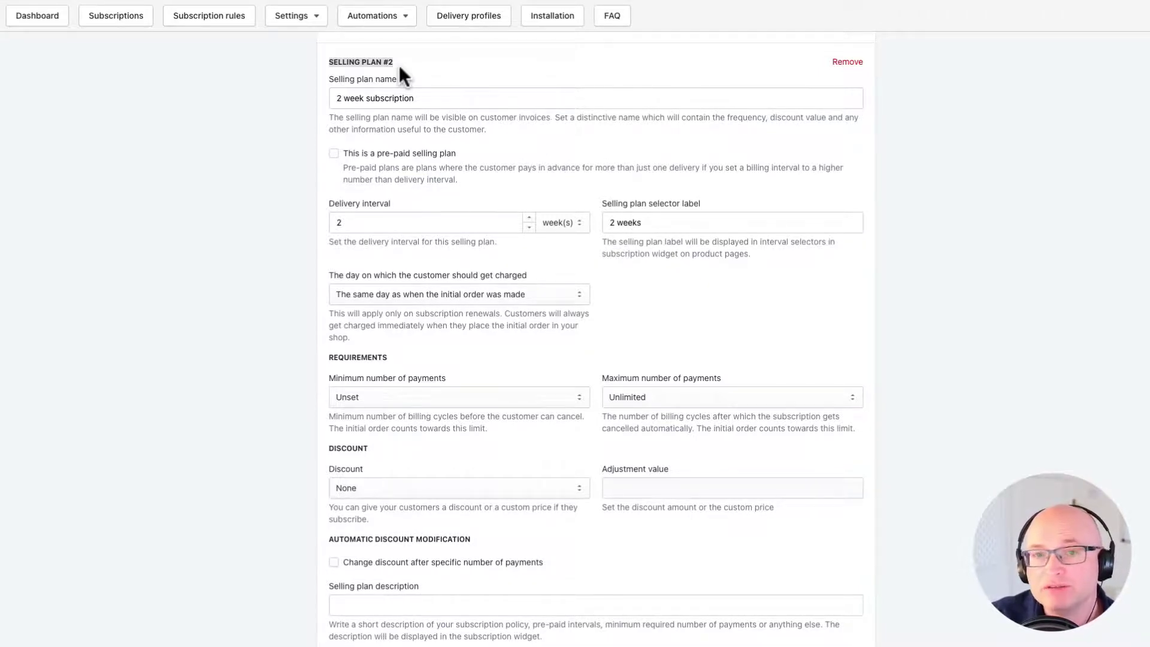
pyautogui.click(338, 99)
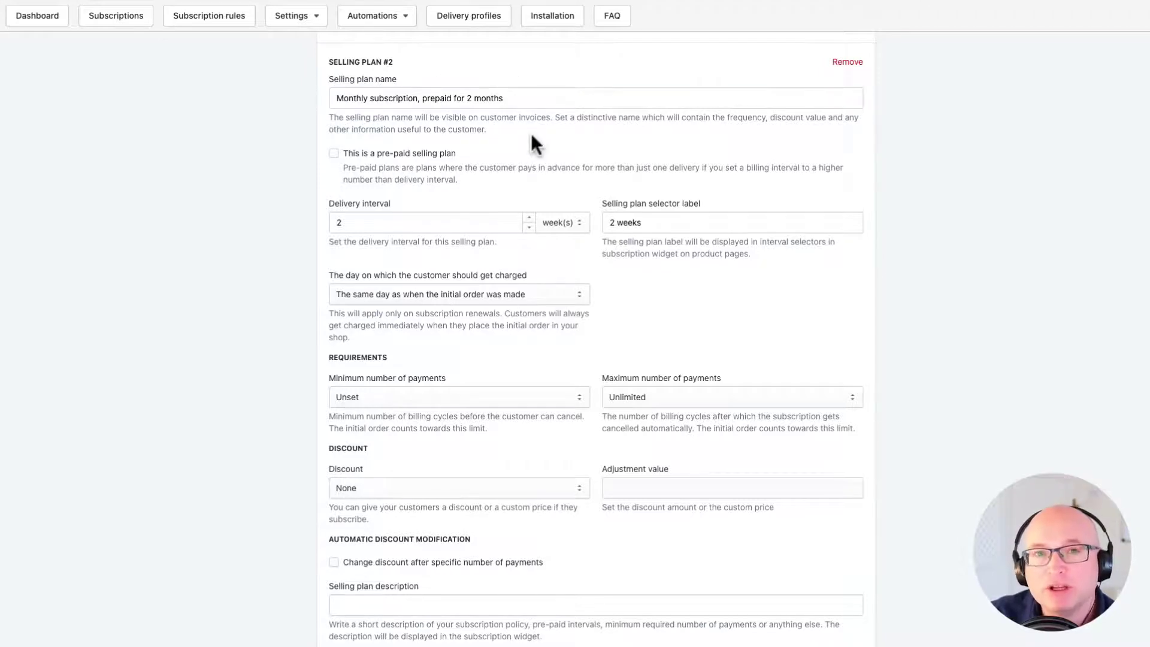
# Step: Mark the second selling plan as pre-paid and set its delivery interval to 1 month
pyautogui.click(333, 153)
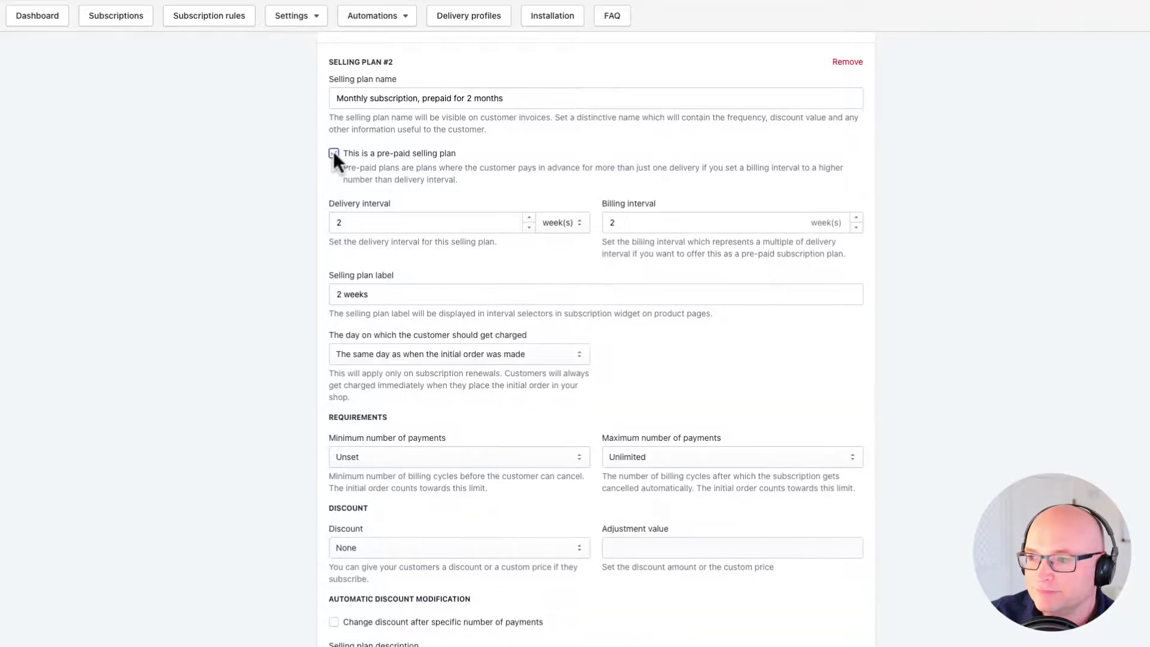
pyautogui.click(352, 223)
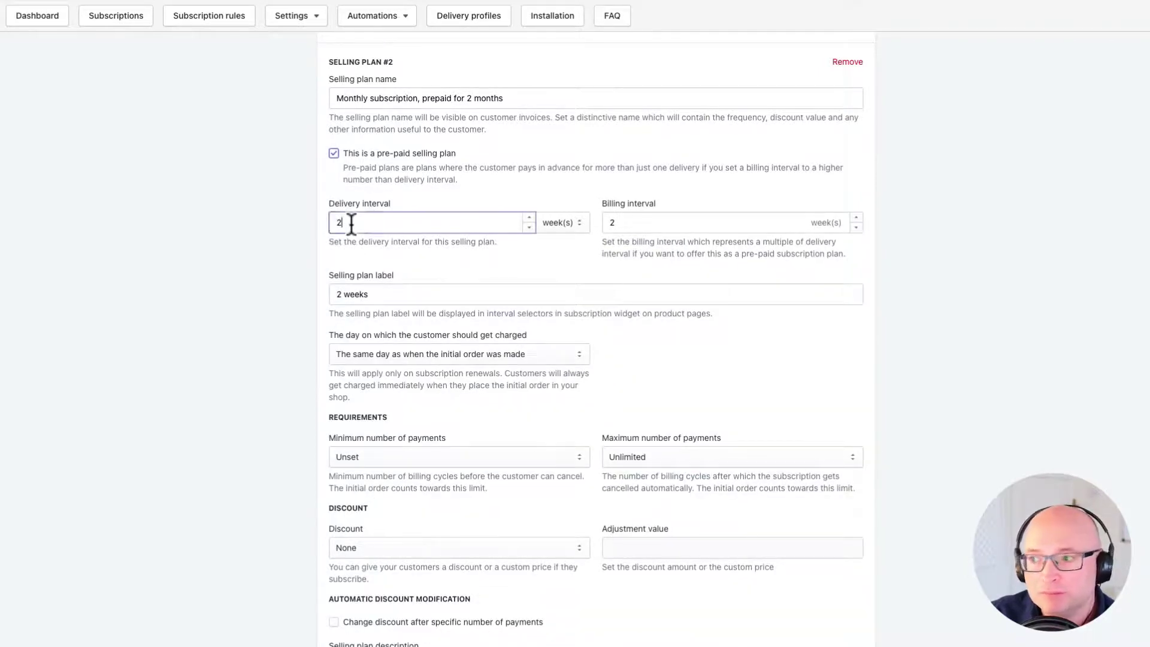
pyautogui.doubleClick(351, 223)
pyautogui.write('1')
pyautogui.click(562, 223)
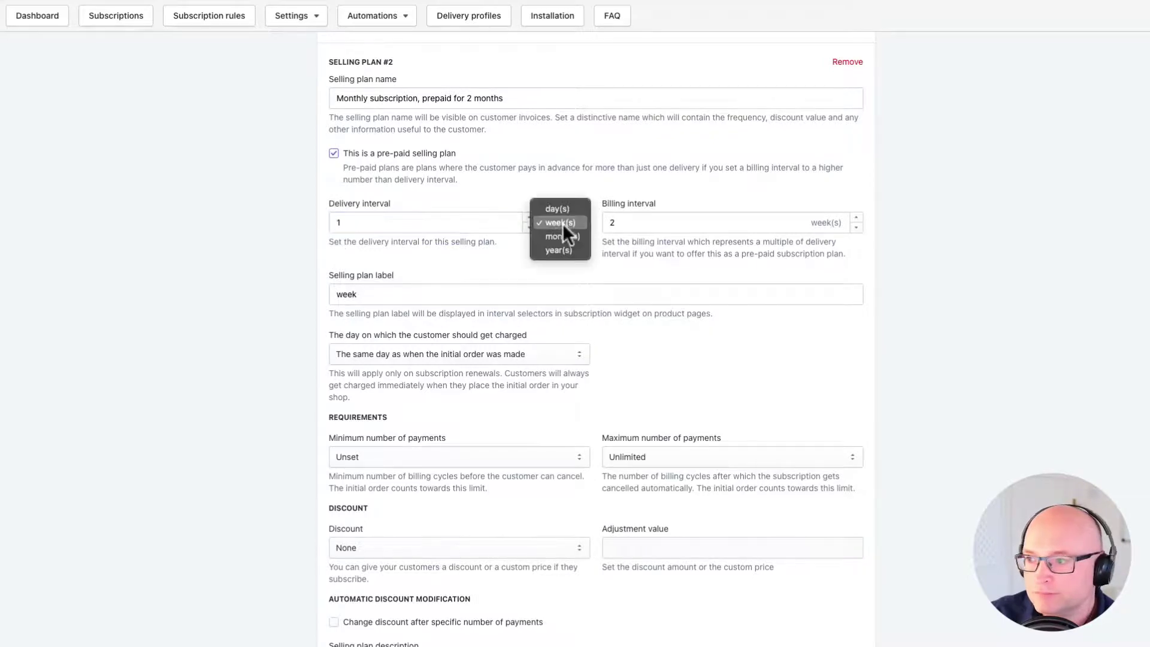
pyautogui.click(565, 238)
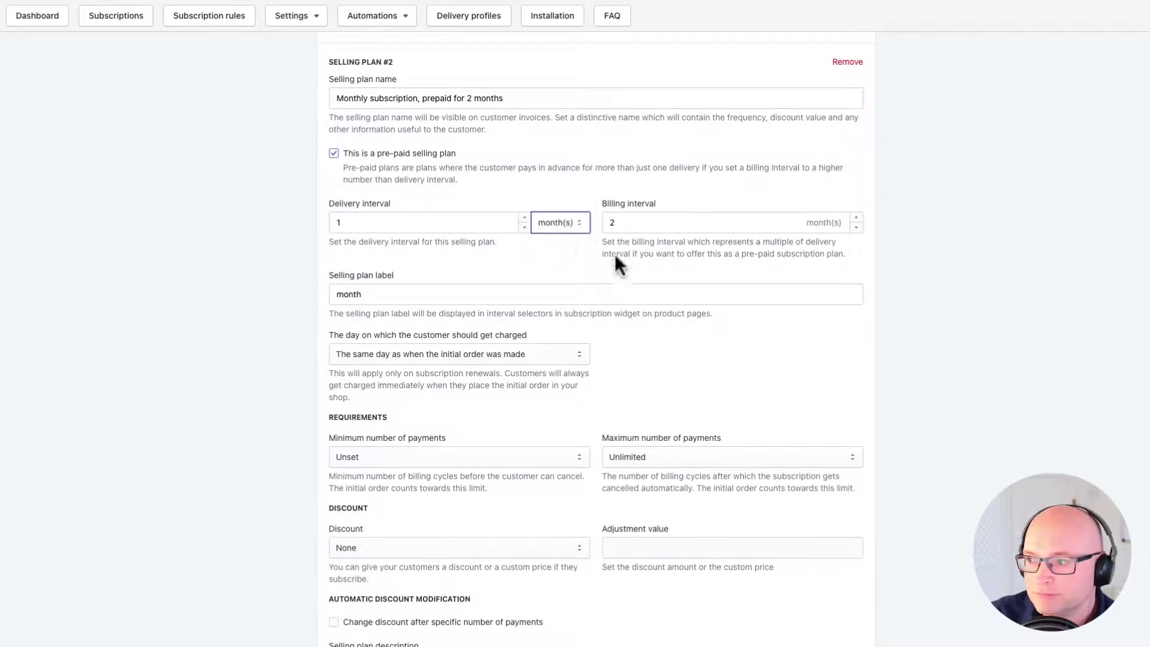
pyautogui.click(667, 262)
# Step: Keep the second selling plan's billing interval at 2 months and change its label to "2 deliveries"
pyautogui.moveTo(807, 224)
pyautogui.mouseDown()
pyautogui.moveTo(845, 226)
pyautogui.moveTo(824, 225)
pyautogui.mouseUp()
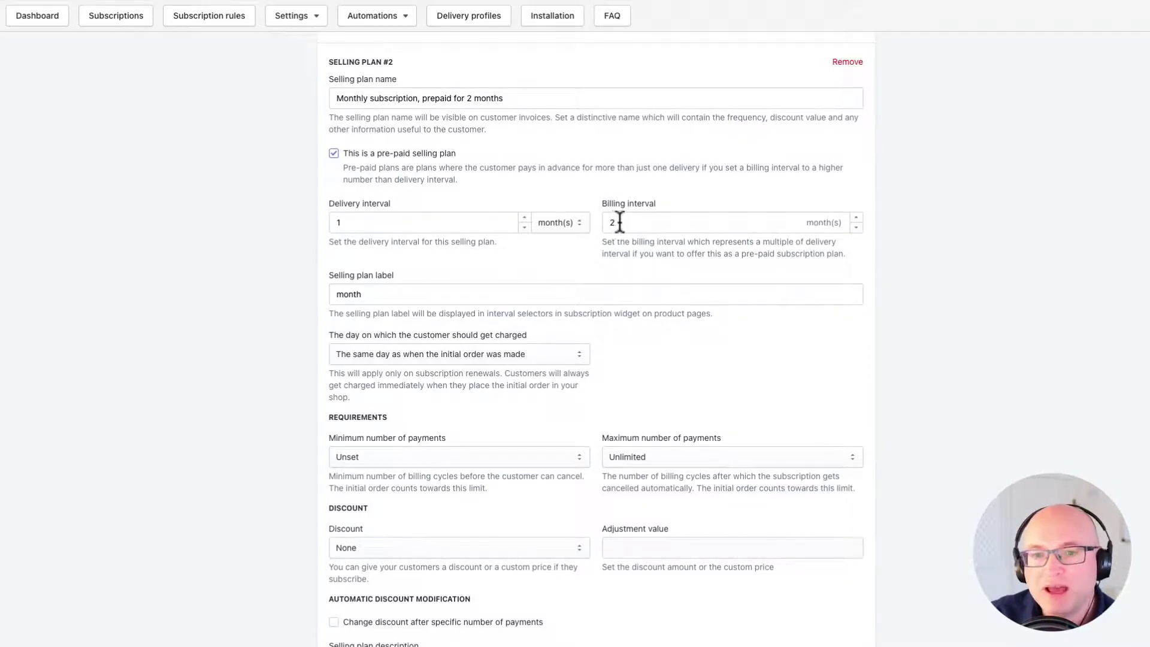
pyautogui.moveTo(620, 222); pyautogui.dragTo(617, 223)
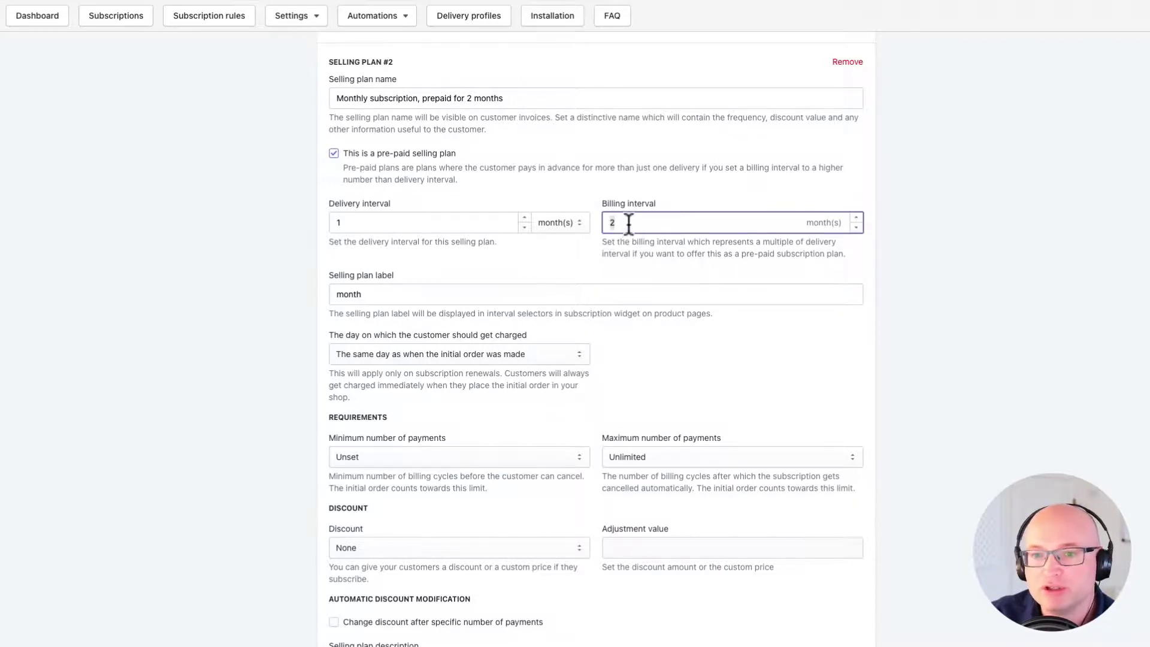
pyautogui.click(628, 223)
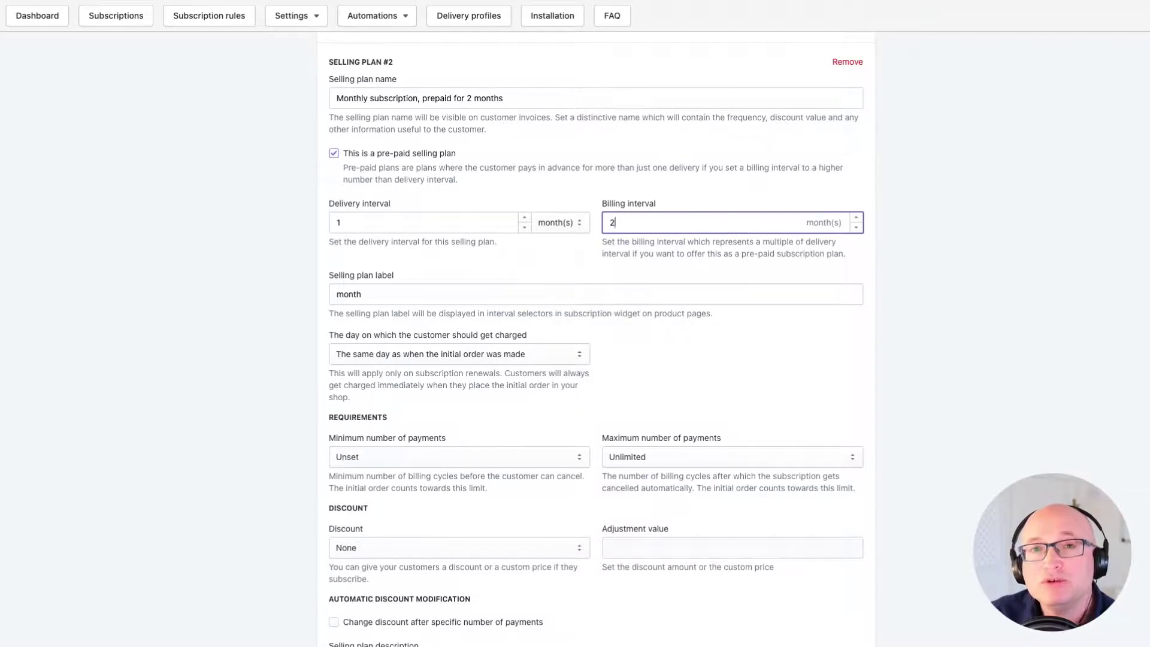
pyautogui.click(380, 318)
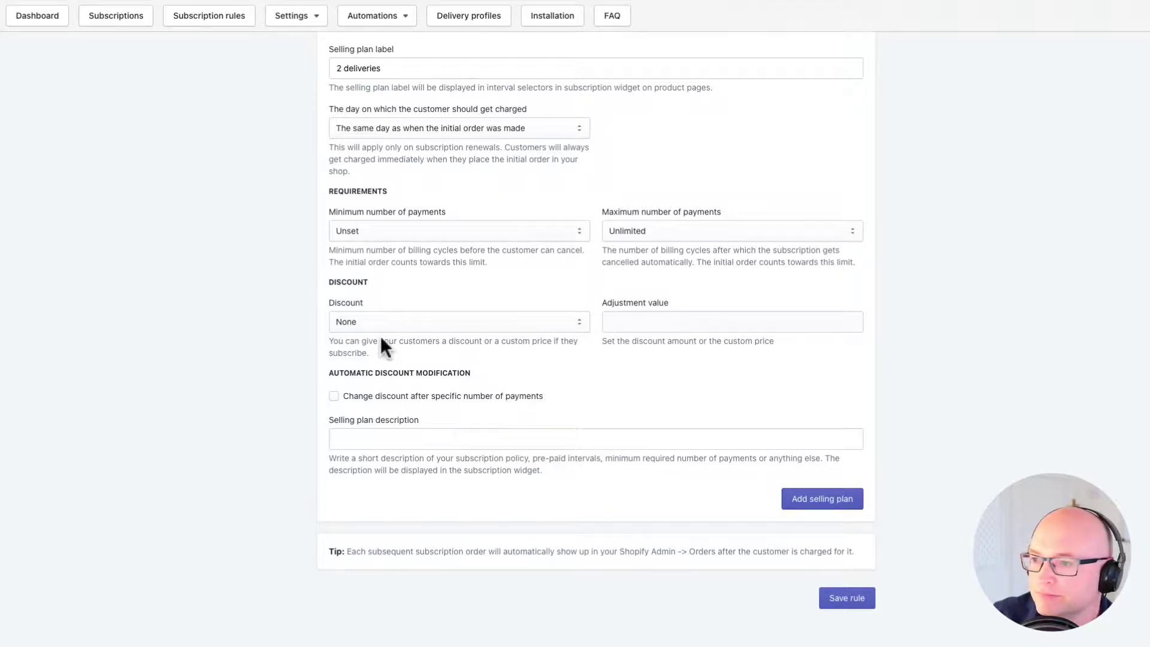
# Step: Give the second selling plan a percentage discount of 5%
pyautogui.click(390, 323)
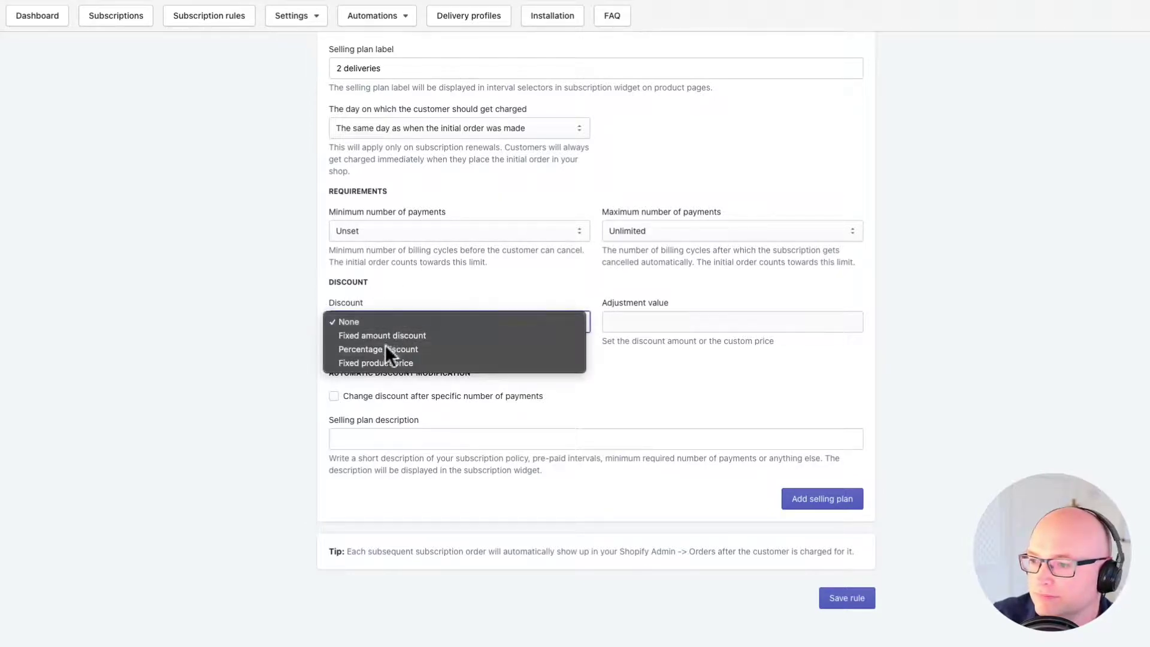
pyautogui.click(387, 347)
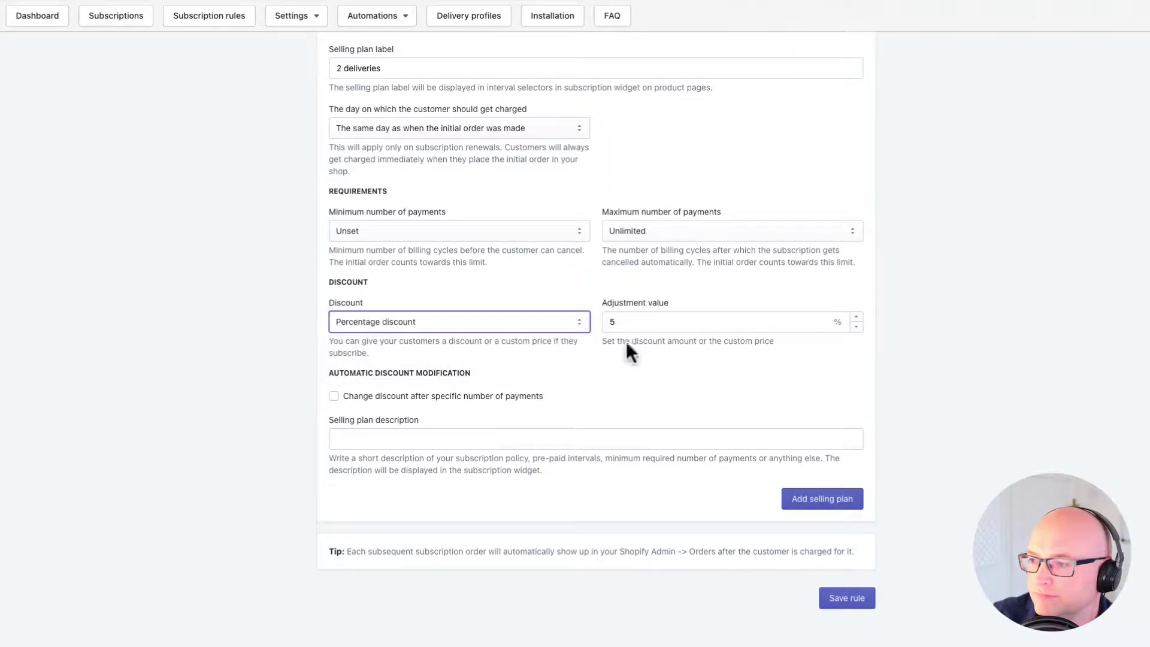
pyautogui.click(637, 386)
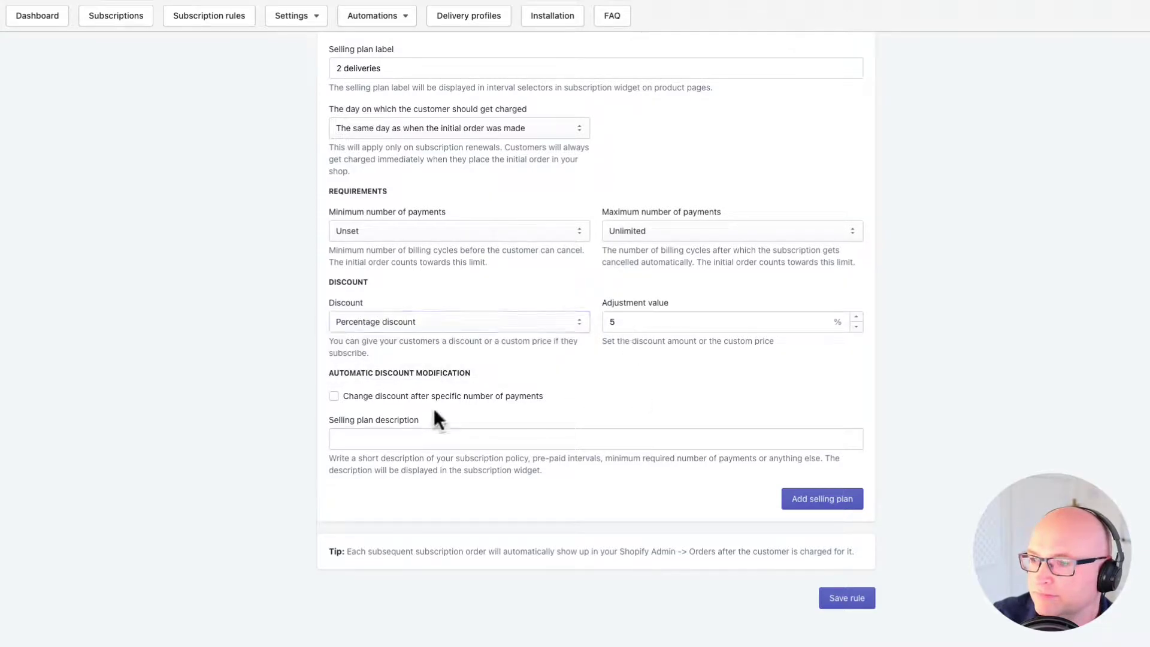
# Step: Enable the automatic discount change for the second selling plan, switching to a 10% percentage discount after the initial order
pyautogui.click(334, 396)
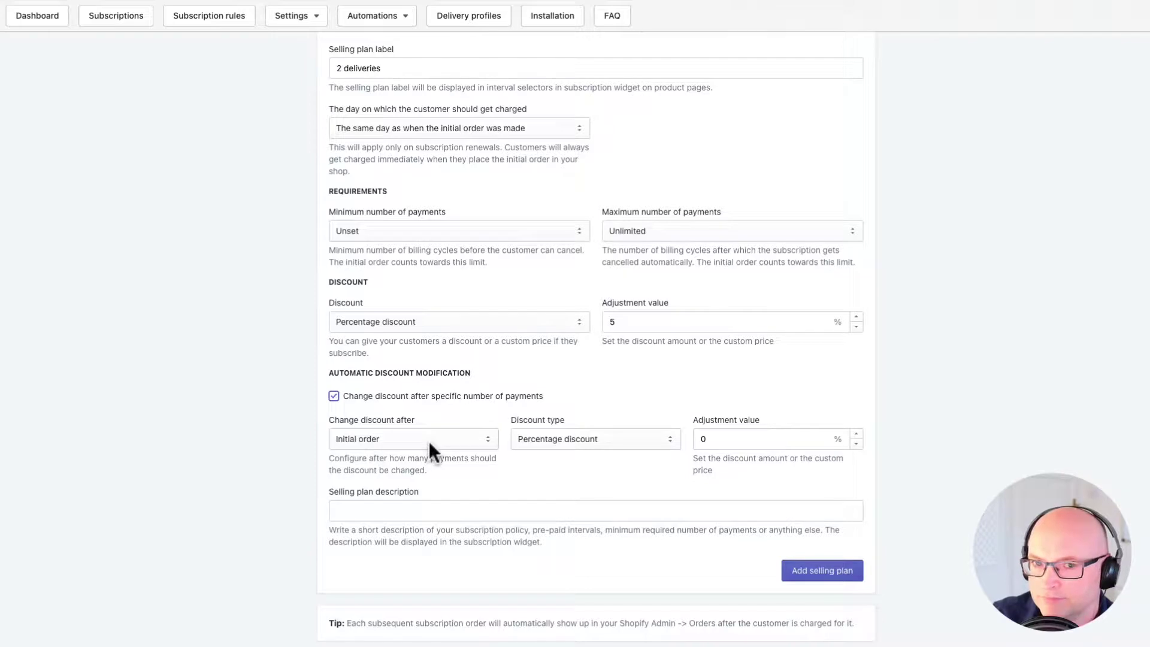
pyautogui.click(716, 438)
pyautogui.write('10')
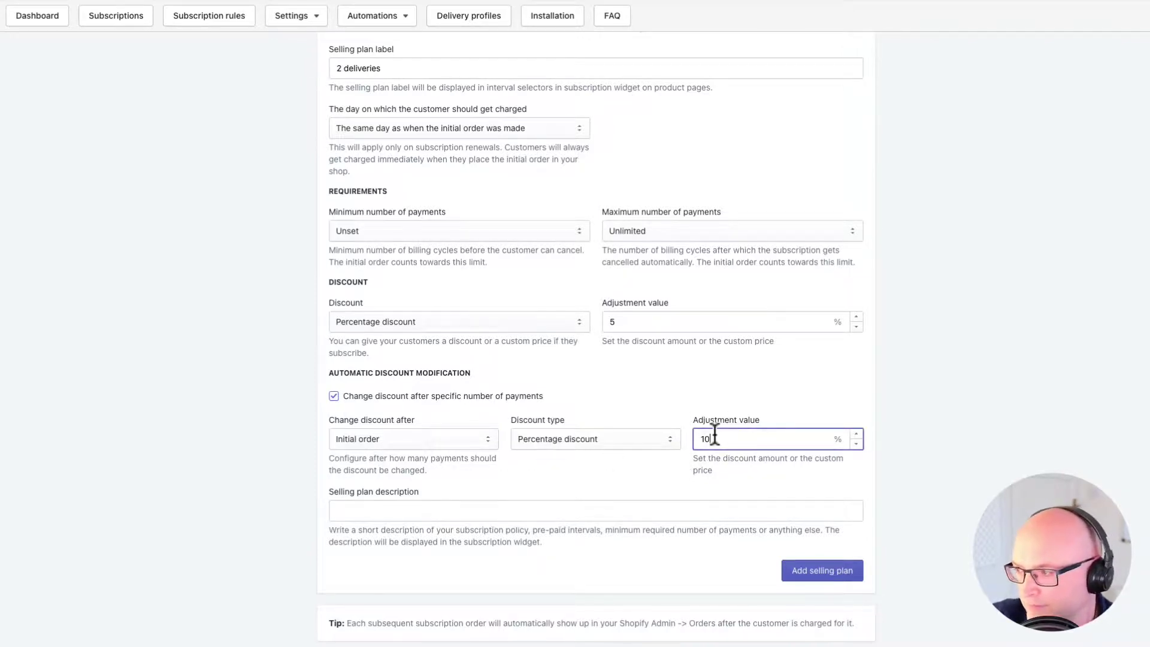
pyautogui.click(712, 469)
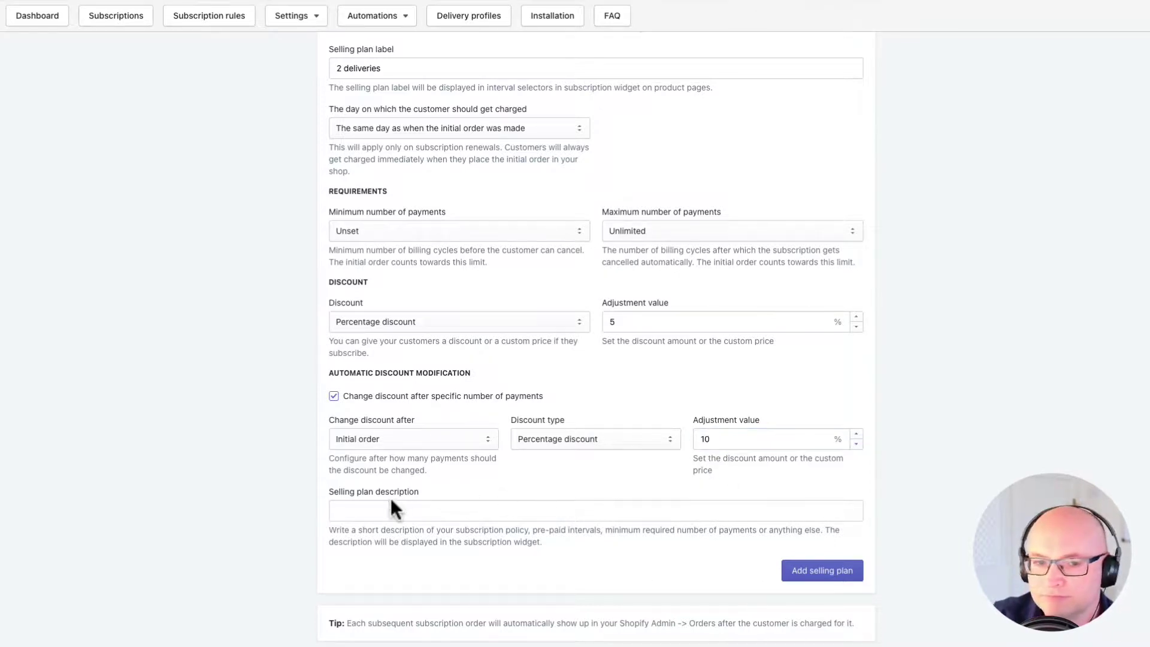
# Step: Enter "5% discount, you get a 10% discount on all renewals!" as the second selling plan's description
pyautogui.click(348, 513)
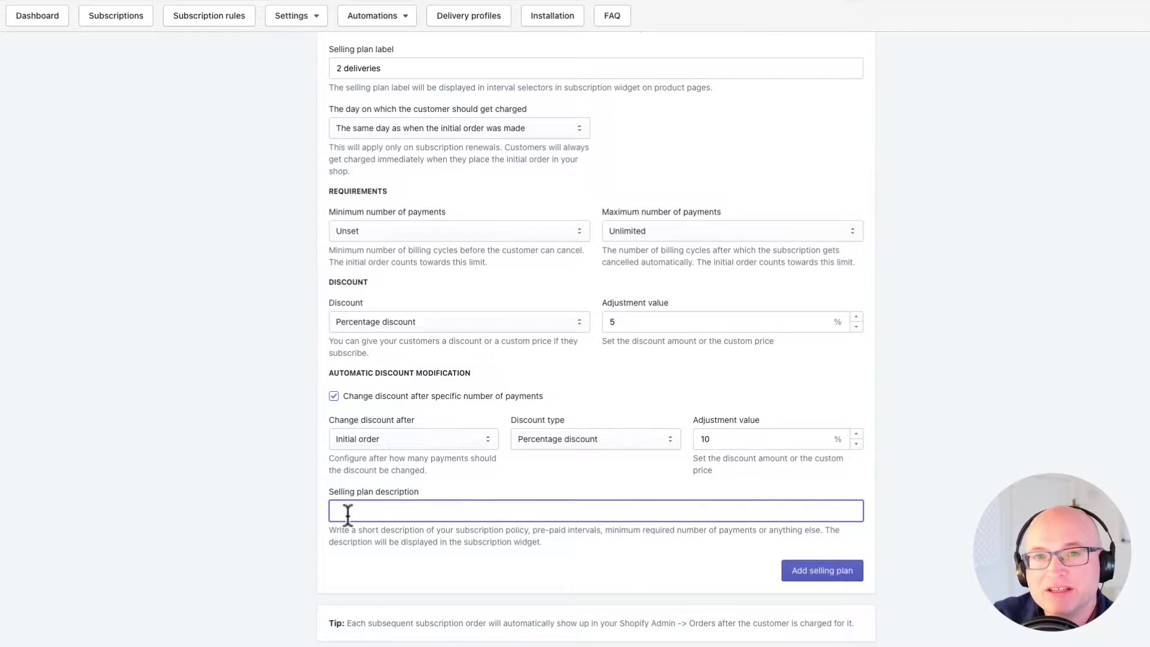
pyautogui.press('Down')
pyautogui.press('Down')
pyautogui.press('Return')
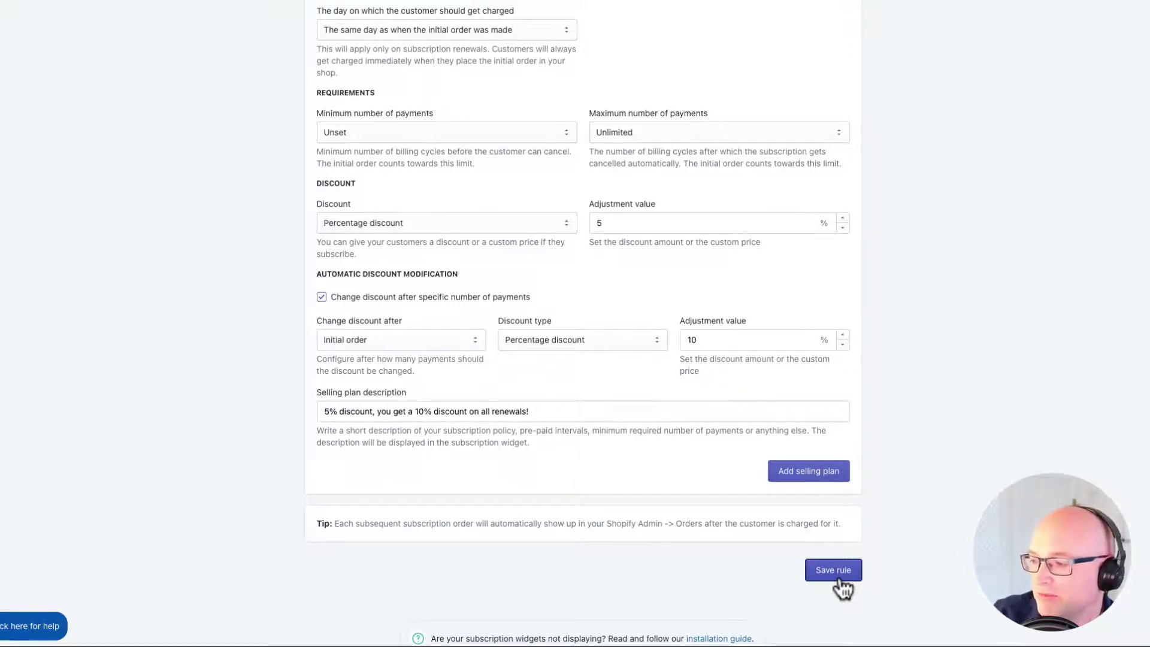
# Step: Save the subscription rule with its two prepaid selling plans
pyautogui.click(842, 589)
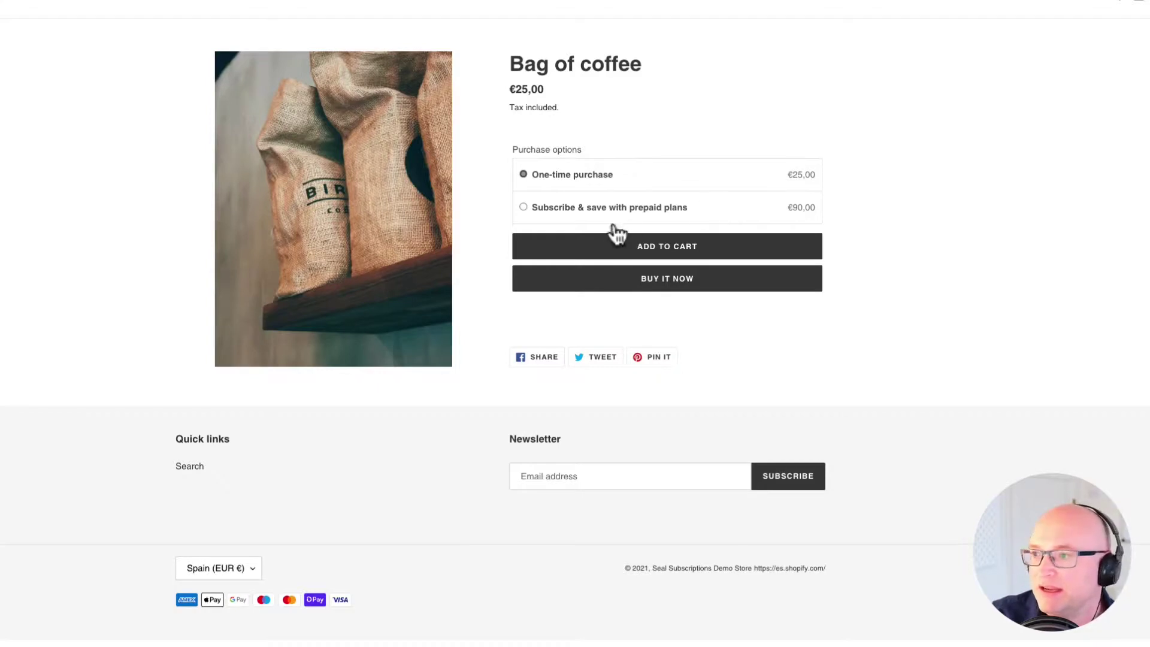
# Step: On the Bag of coffee storefront page, choose "Subscribe & save with prepaid plans" and review the selected plan's delivery and discount text
pyautogui.click(523, 207)
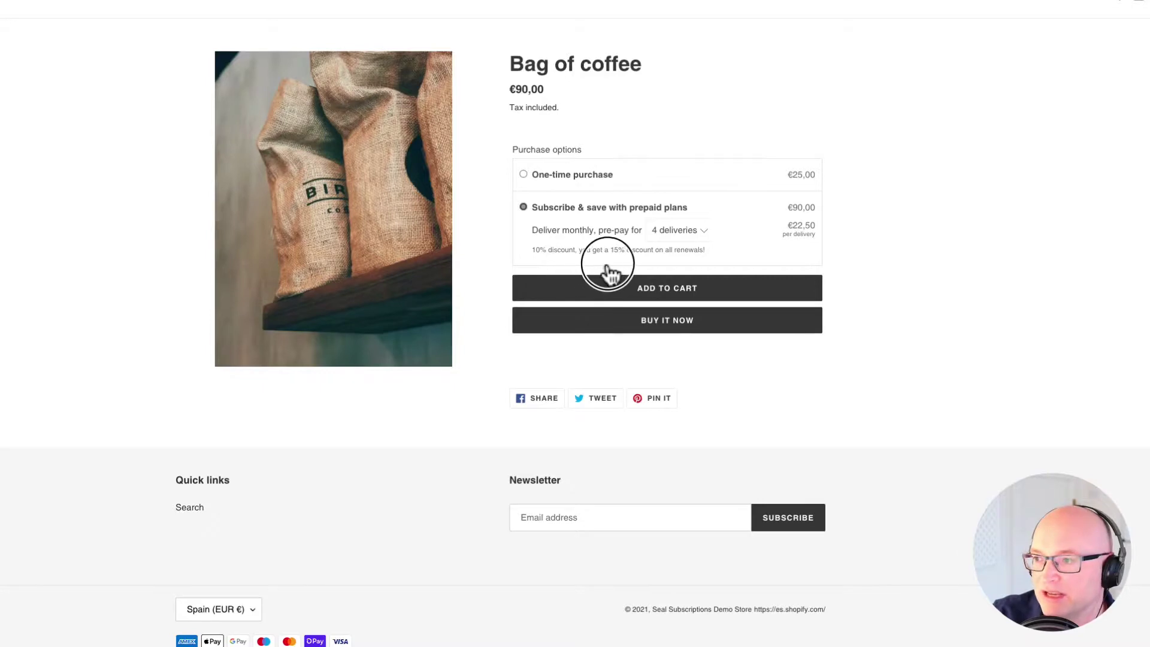
pyautogui.moveTo(645, 257); pyautogui.dragTo(611, 262)
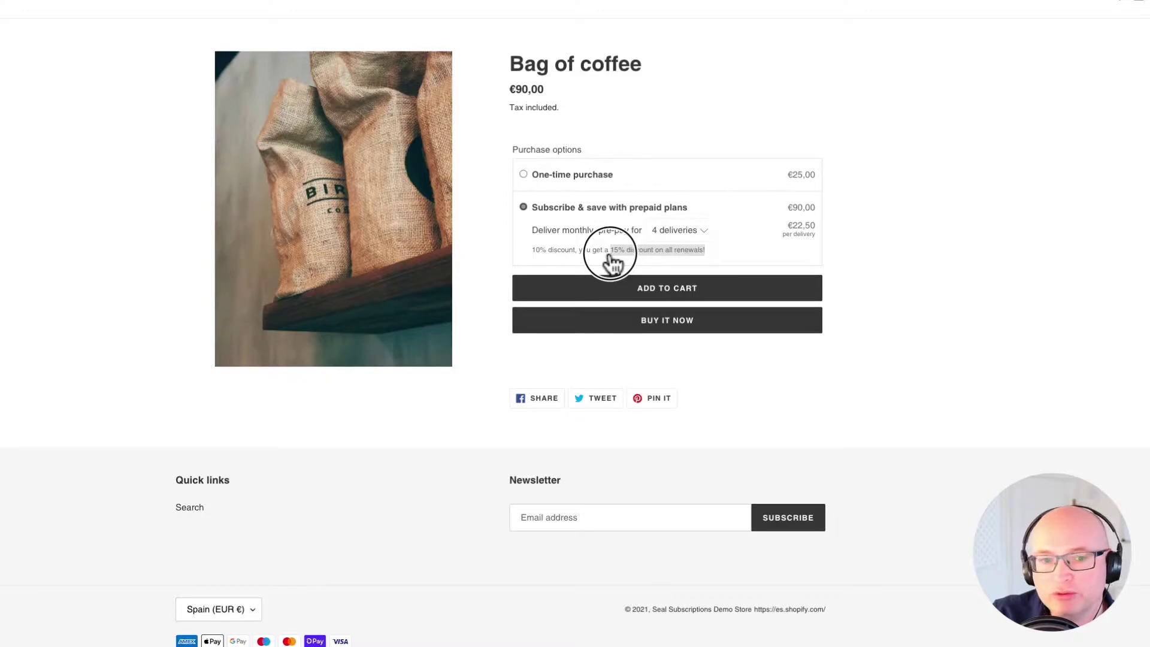
pyautogui.click(611, 262)
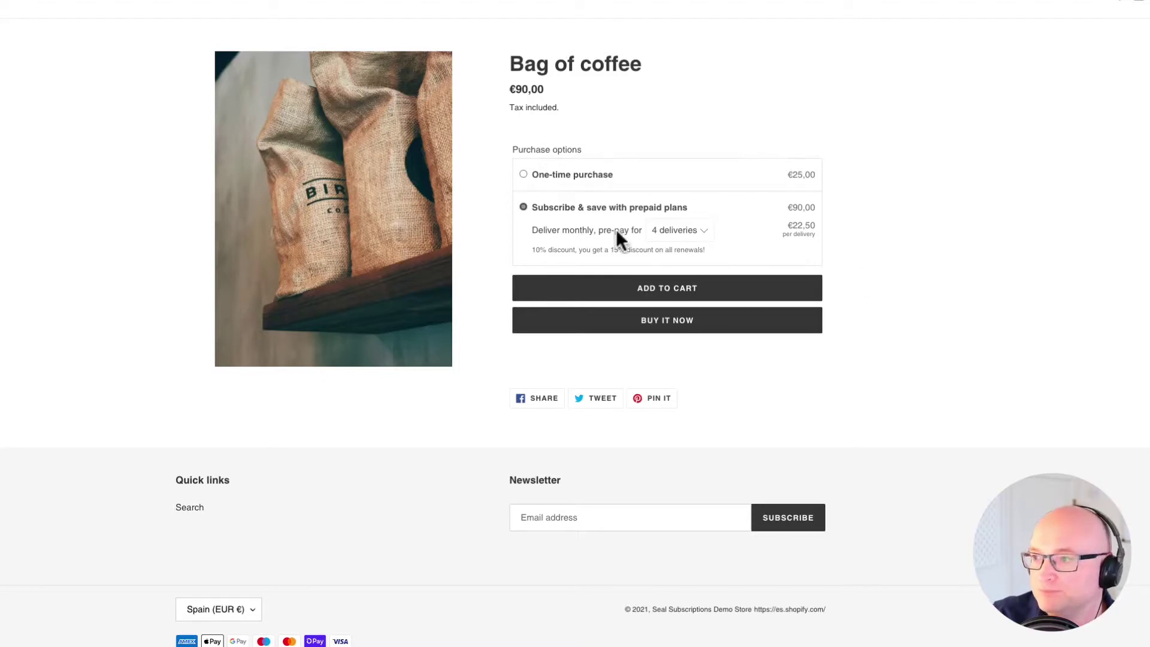
pyautogui.moveTo(539, 234); pyautogui.dragTo(693, 257)
pyautogui.click(1022, 298)
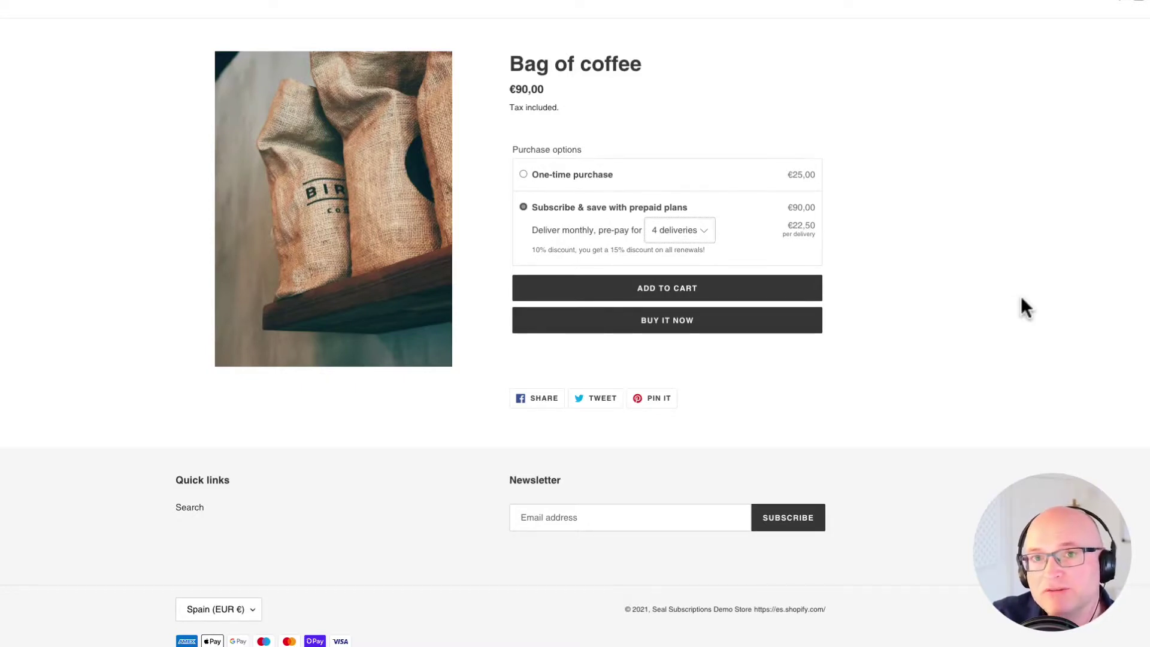
# Step: Preview the "2 deliveries" prepaid plan in the subscription widget and return the selection to "4 deliveries"
pyautogui.click(680, 232)
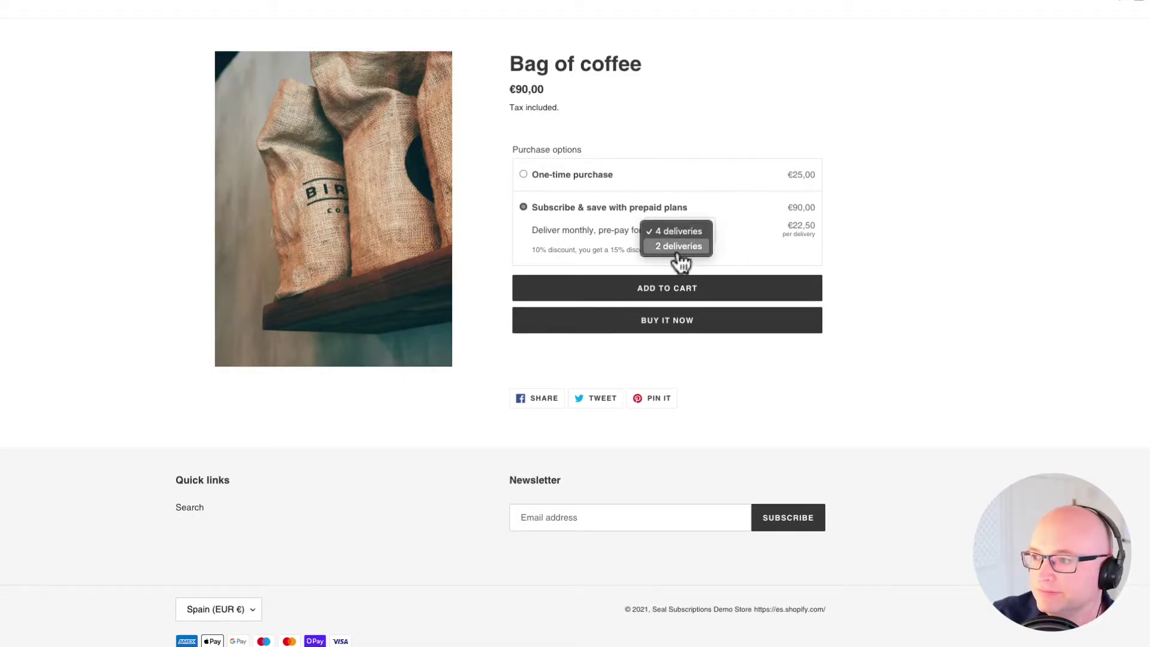
pyautogui.click(681, 262)
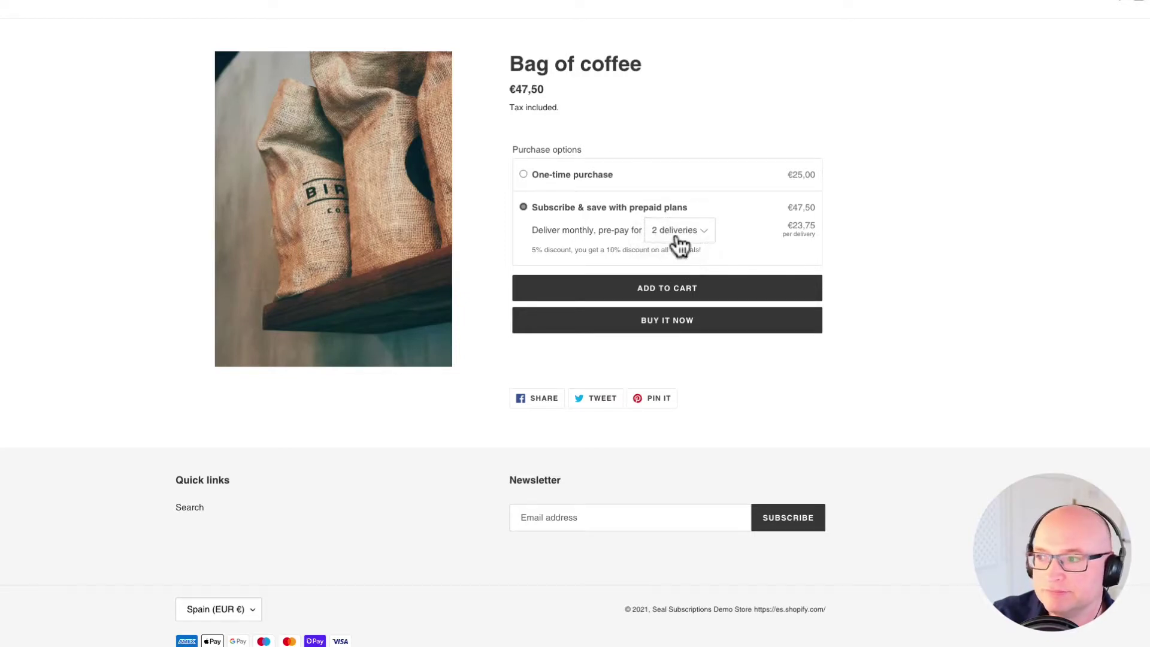
pyautogui.click(681, 234)
pyautogui.click(683, 217)
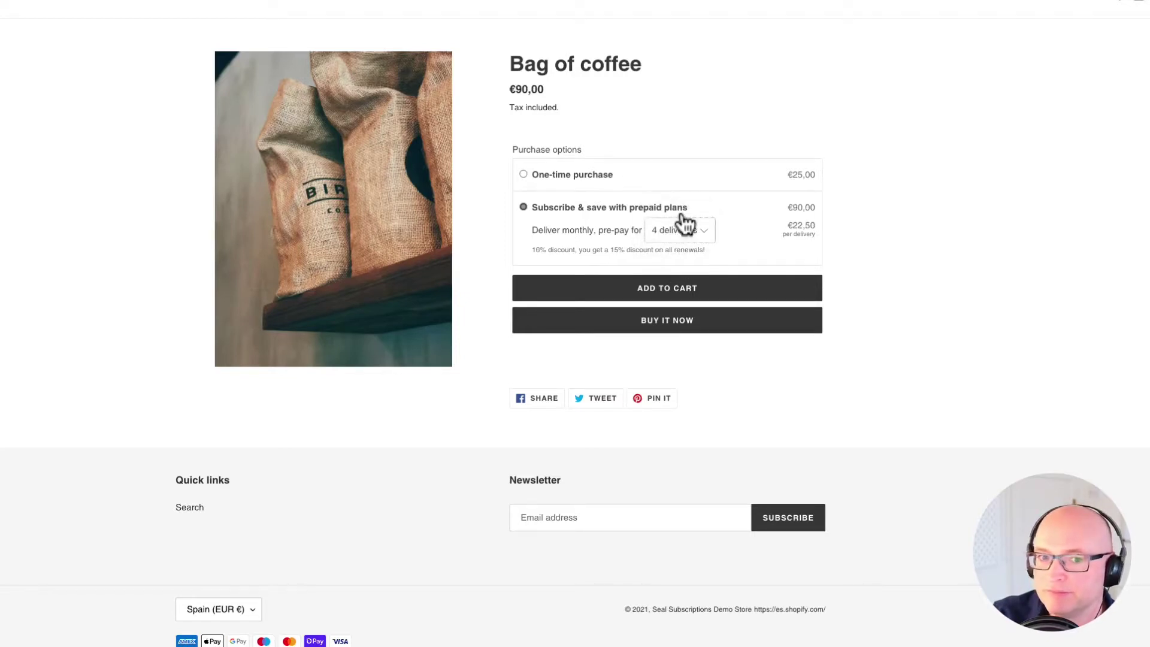